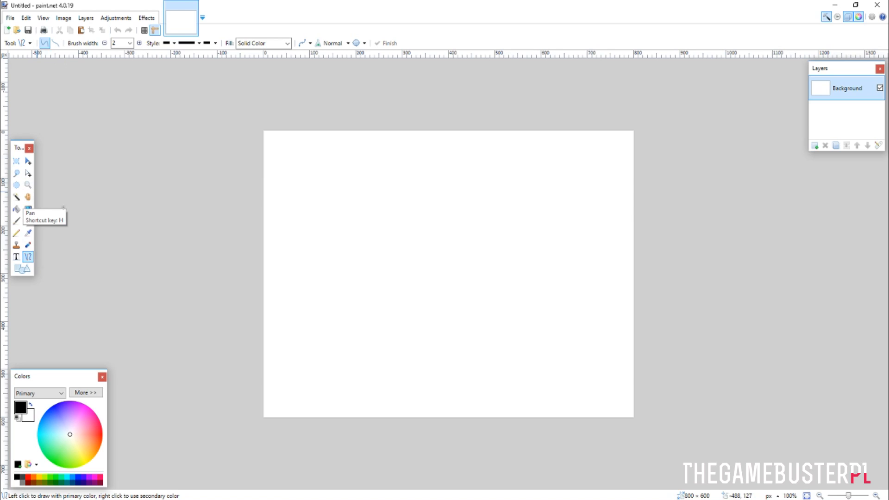
left_click(30, 197)
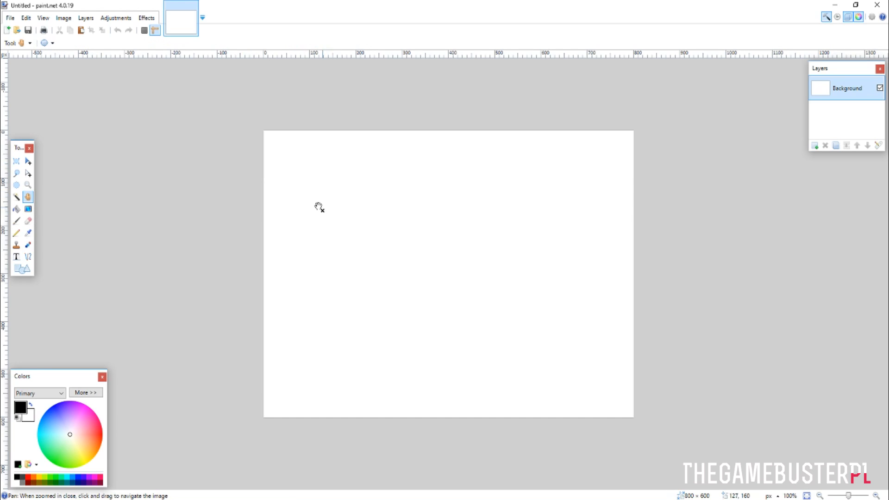
left_click(16, 160)
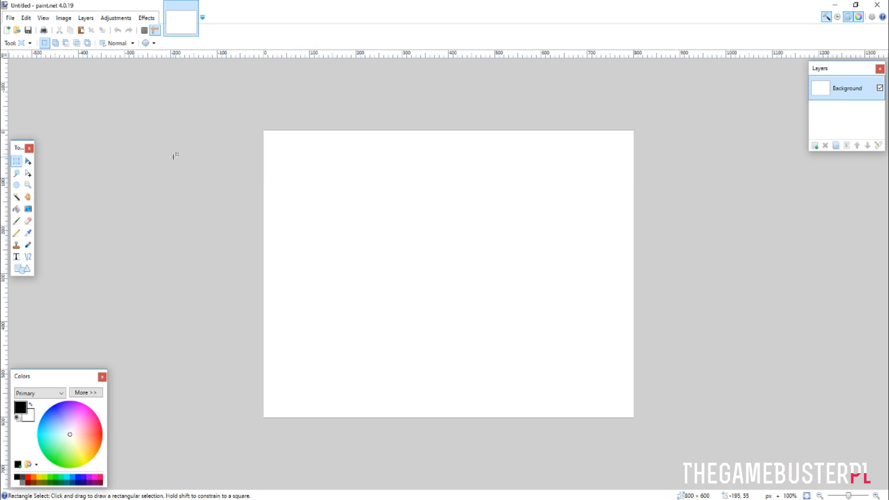
left_click_drag(228, 118, 299, 423)
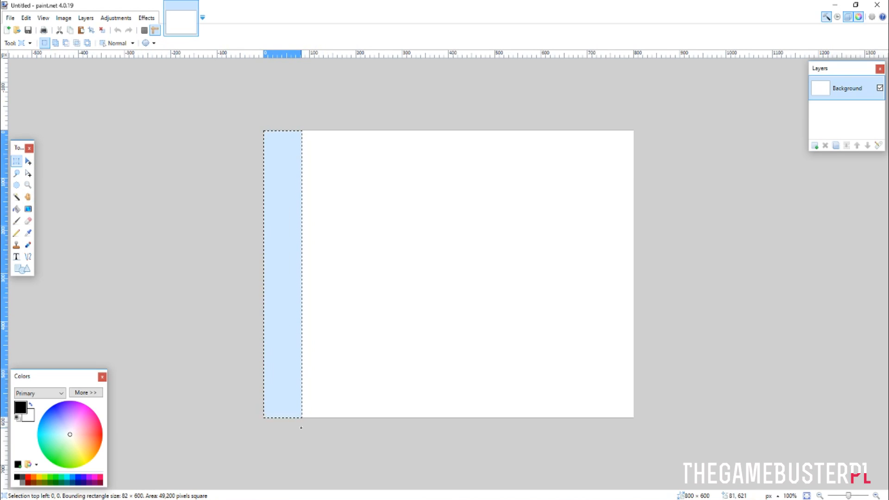
left_click(192, 168)
- Add a new layer and draw a straight Line/Curve line about 577 px long, rising from left to right at about 21°
left_click(28, 258)
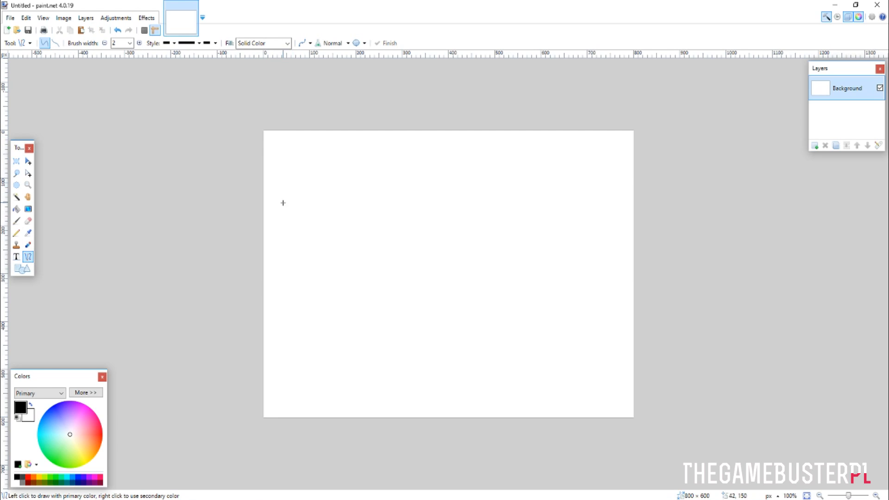
left_click(815, 146)
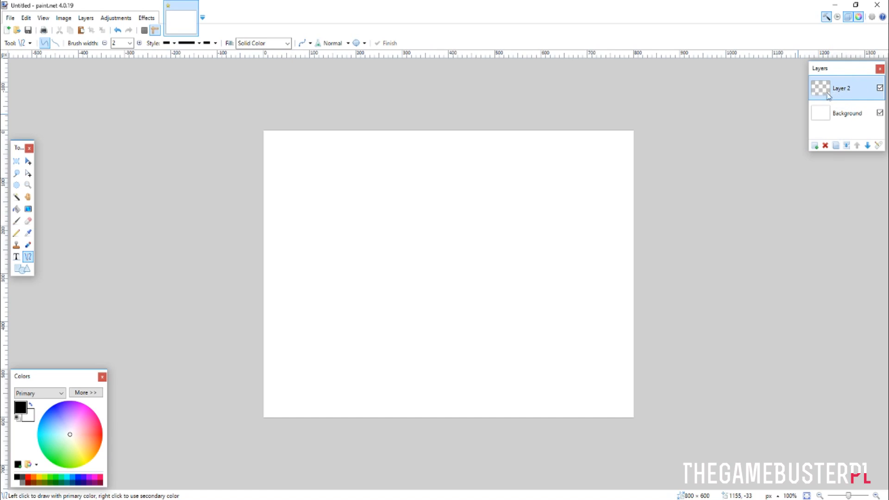
mouse_move(333, 276)
left_mouse_down()
mouse_move(596, 155)
mouse_move(583, 180)
left_mouse_up()
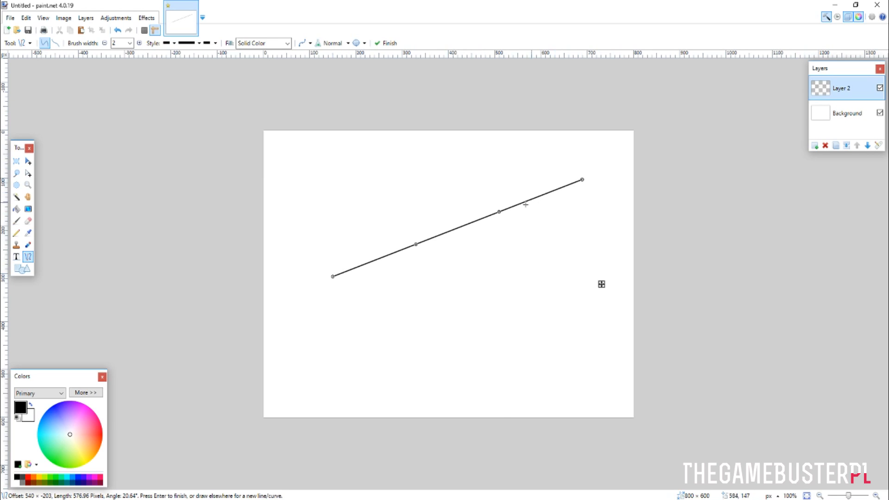
- Try a brush width of 20 on the line and settle on a width of 4
left_click(130, 43)
left_click(117, 158)
left_click(130, 43)
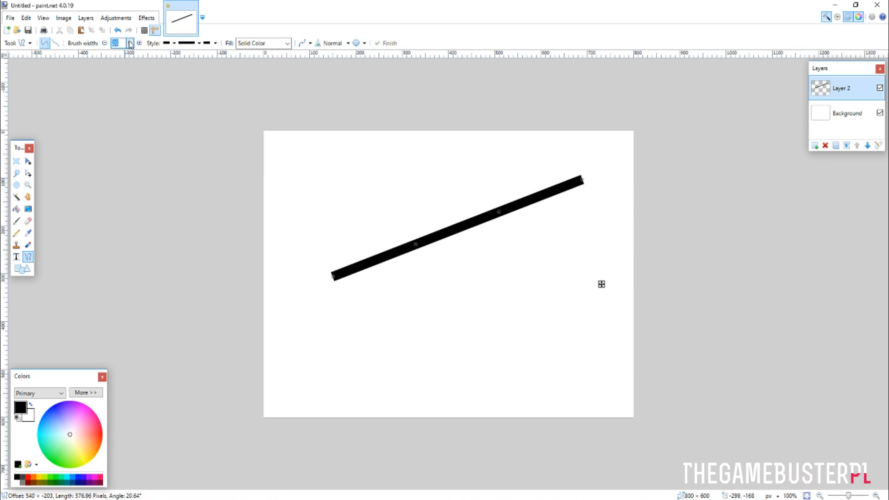
left_click(121, 52)
left_click(130, 44)
scroll(122, 54, "up", 4)
left_click(118, 56)
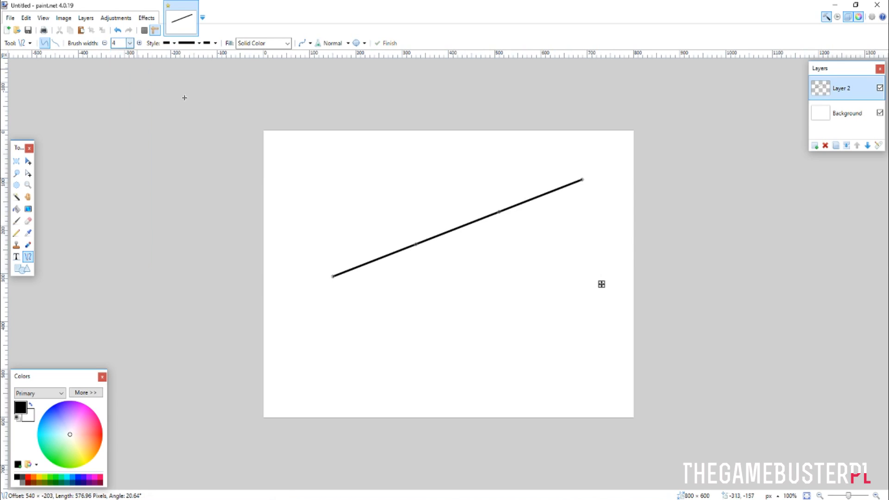
- Bend the line into an S with its two middle nodes, and change it to a Bezier curve with handles pulled beyond the canvas sides
left_click_drag(500, 210, 432, 164)
left_click_drag(416, 244, 468, 281)
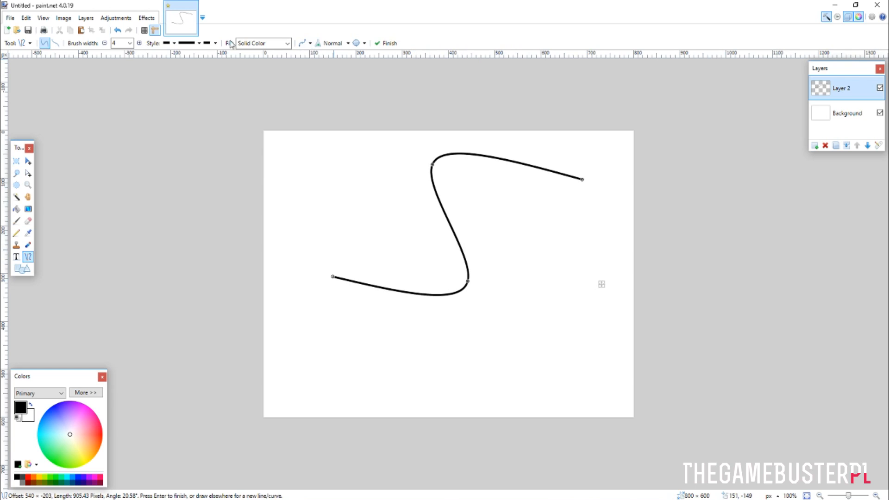
left_click(55, 43)
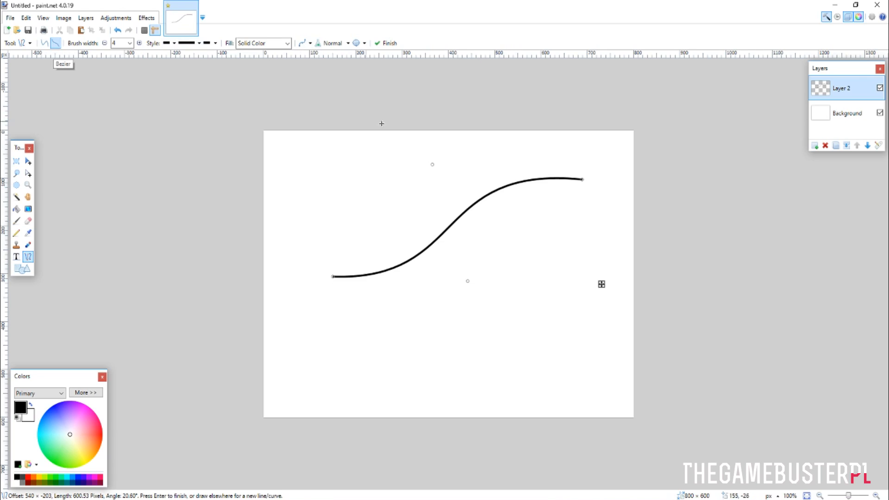
left_click_drag(433, 167, 228, 164)
left_click_drag(460, 281, 638, 270)
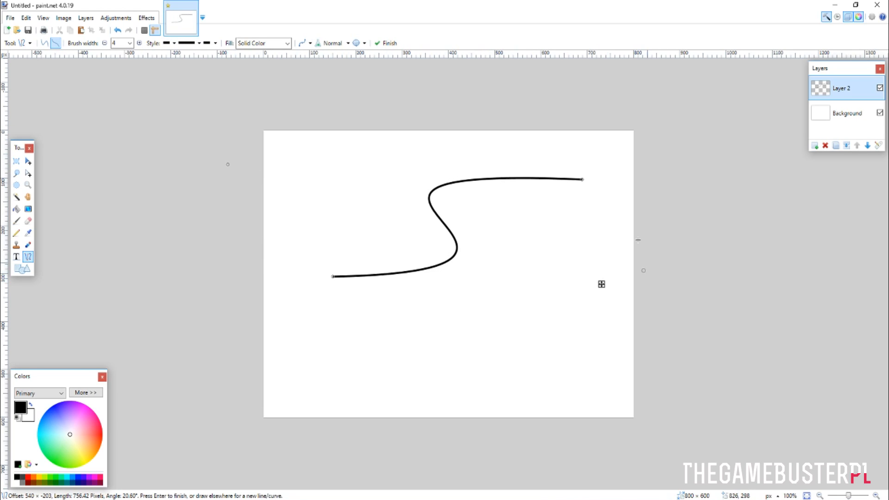
- Reshape the Bezier curve into a small loop by moving one handle inward and bringing both endpoints near the canvas centre
left_click_drag(580, 181, 560, 150)
left_click_drag(233, 161, 443, 187)
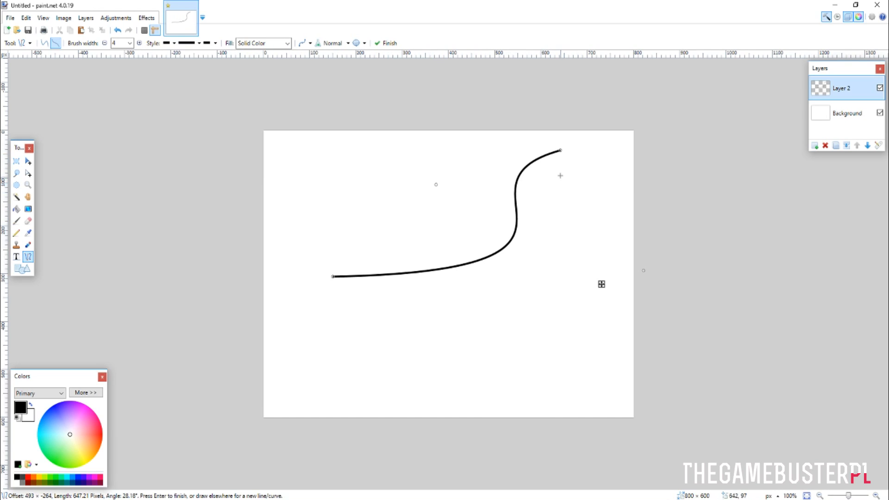
left_click_drag(562, 155, 518, 327)
left_click_drag(505, 292, 461, 323)
left_click_drag(344, 281, 428, 282)
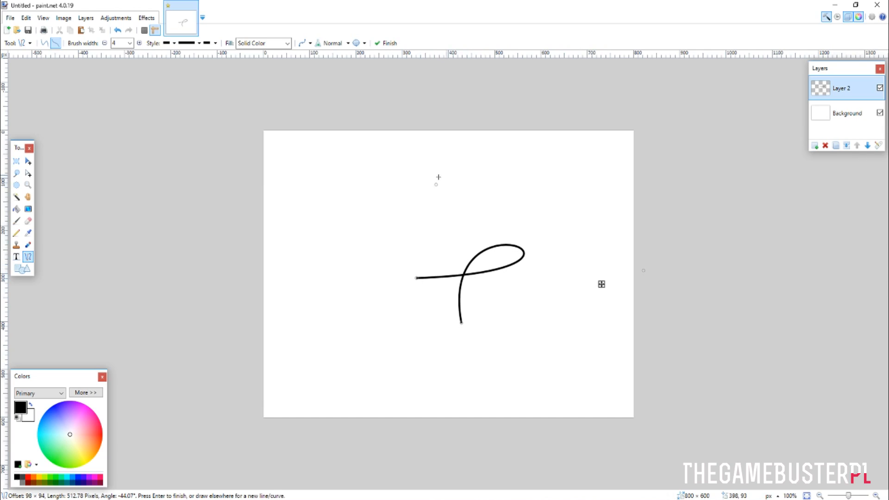
- Reshape the looped curve into a narrow peak by moving its second control node above the first, trying the spline type and returning to Bezier
left_click(45, 45)
left_click_drag(643, 272, 450, 201)
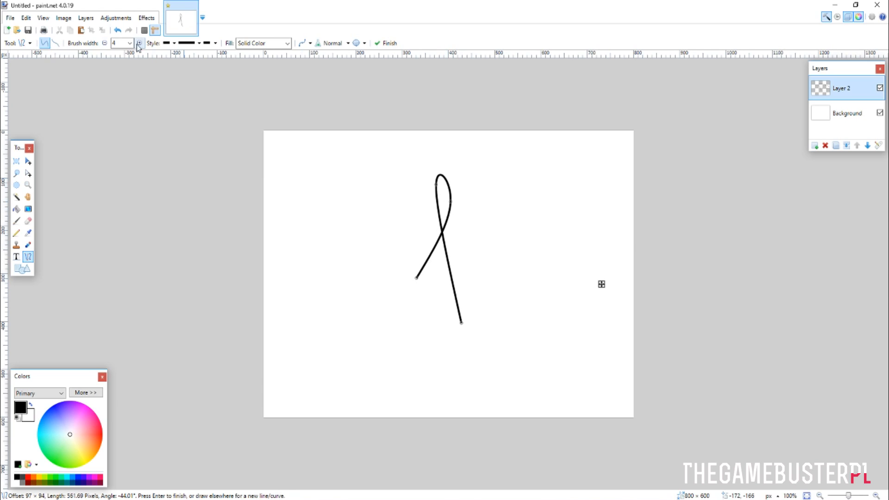
left_click(55, 43)
left_click_drag(451, 202, 433, 145)
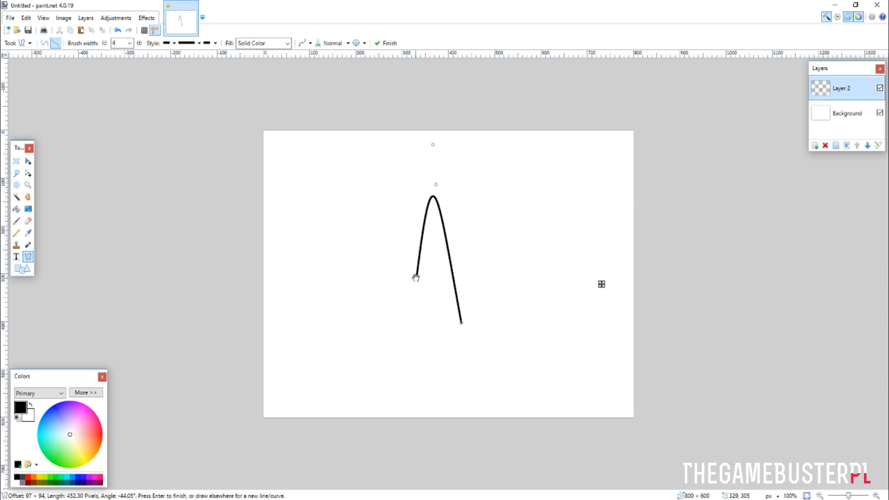
- Give the curve a dashed line style and raise and spread both endpoints to form a shallow arch
left_click(200, 44)
left_click(204, 63)
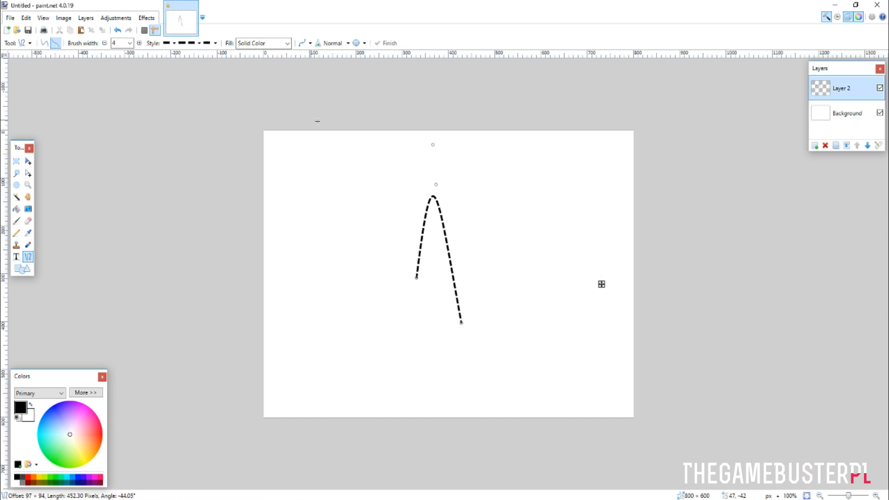
left_click_drag(417, 278, 353, 203)
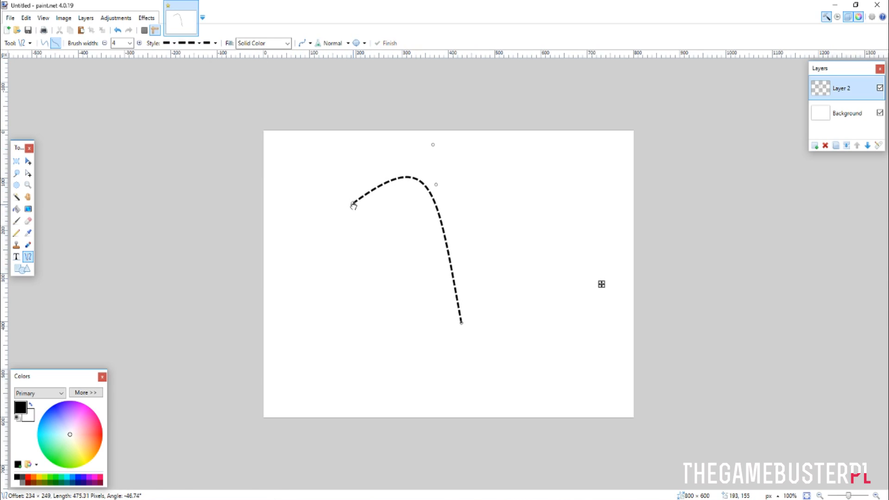
left_click_drag(461, 323, 494, 216)
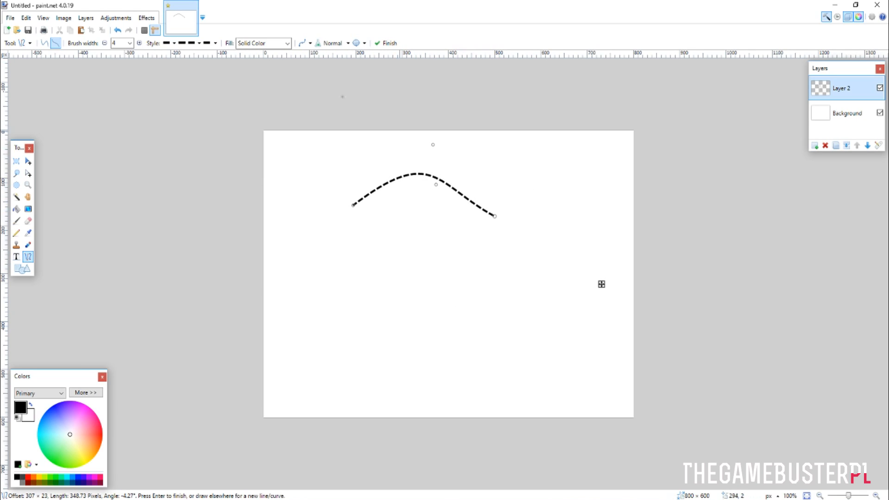
- Set the curve's start cap to Arrow and its end cap to Filled Arrow, and move the end up near the canvas's upper edge
left_click(215, 45)
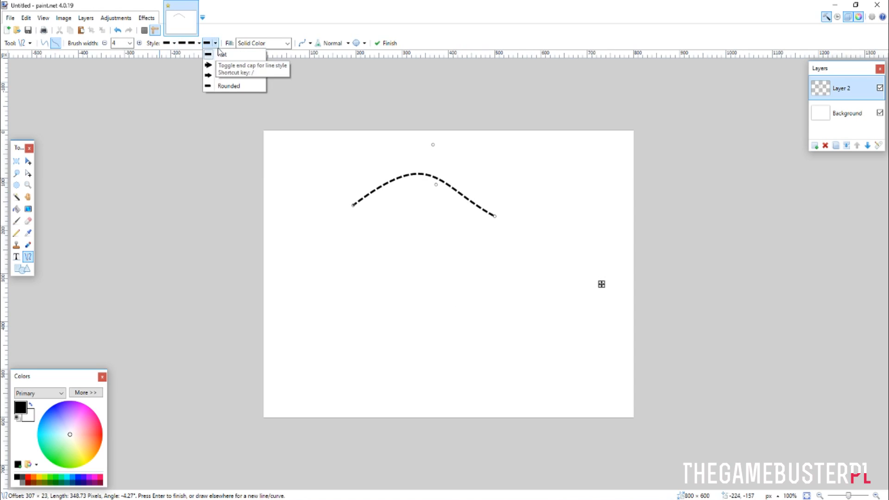
left_click(175, 43)
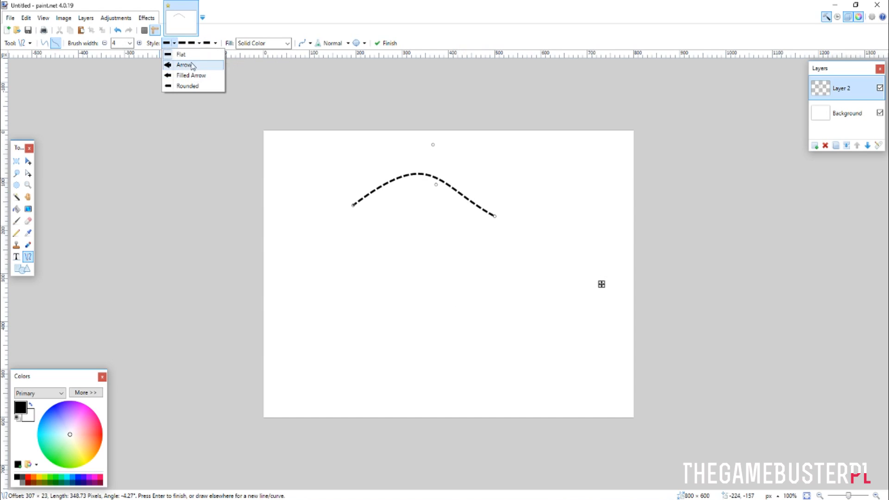
left_click(188, 63)
left_click(216, 44)
left_click(225, 76)
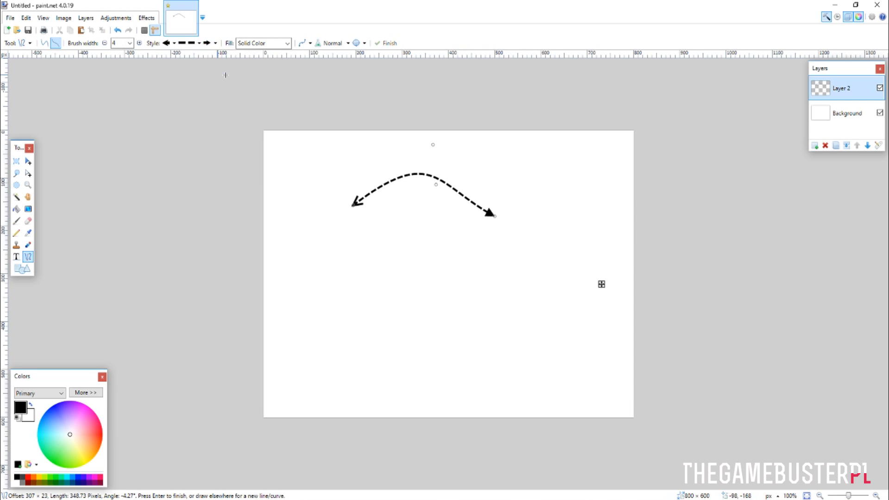
left_click_drag(495, 215, 536, 144)
- Set the arrow's fill to Percent 80 and its dash style to solid
left_click(267, 44)
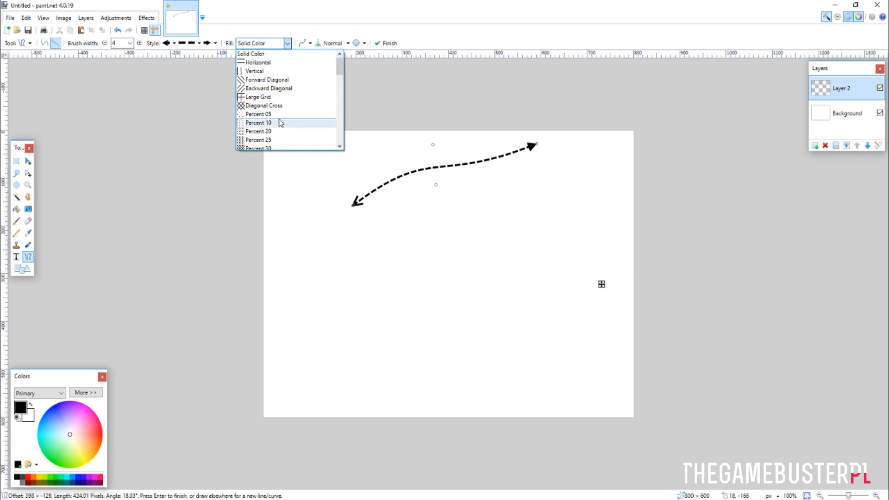
scroll(278, 124, "down", 4)
left_click(299, 96)
left_click(191, 46)
left_click(199, 43)
left_click(188, 54)
- Change the arrow's fill pattern to Sphere
left_click(287, 43)
left_click(294, 43)
left_click(287, 43)
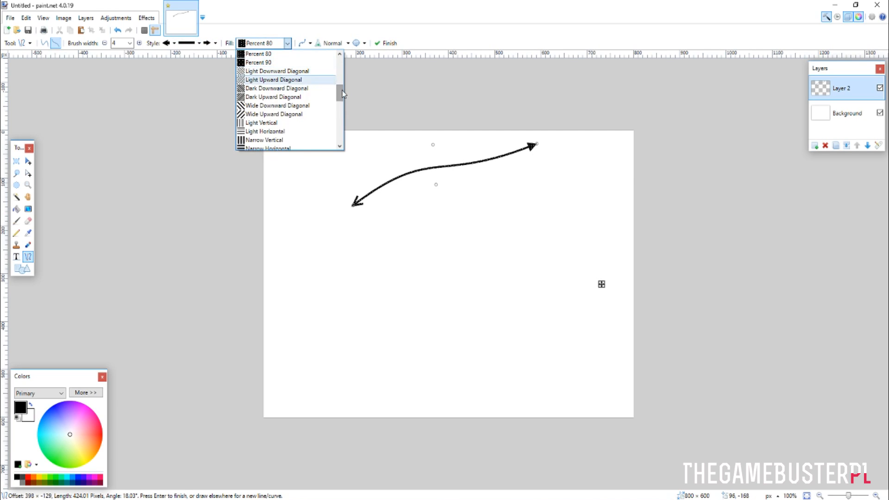
left_click_drag(340, 58, 349, 138)
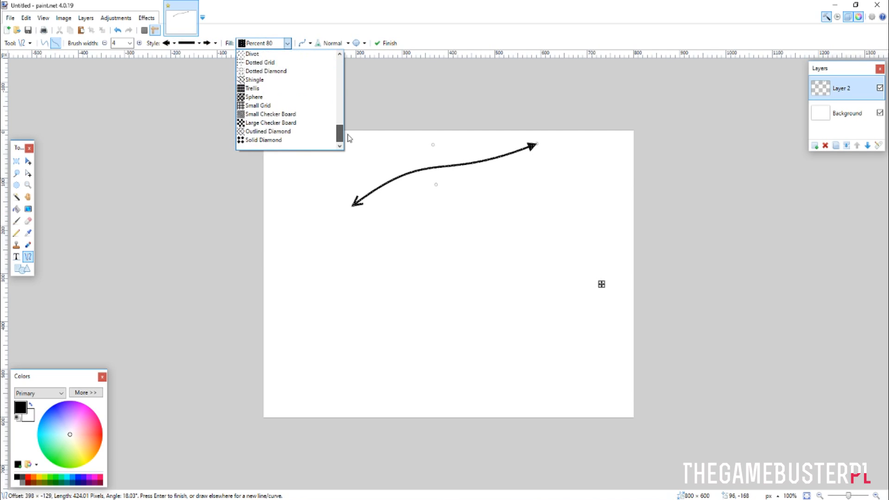
left_click(278, 96)
- Try the Solid Color and Vertical fills on the arrow and return to the Sphere fill
left_click(288, 43)
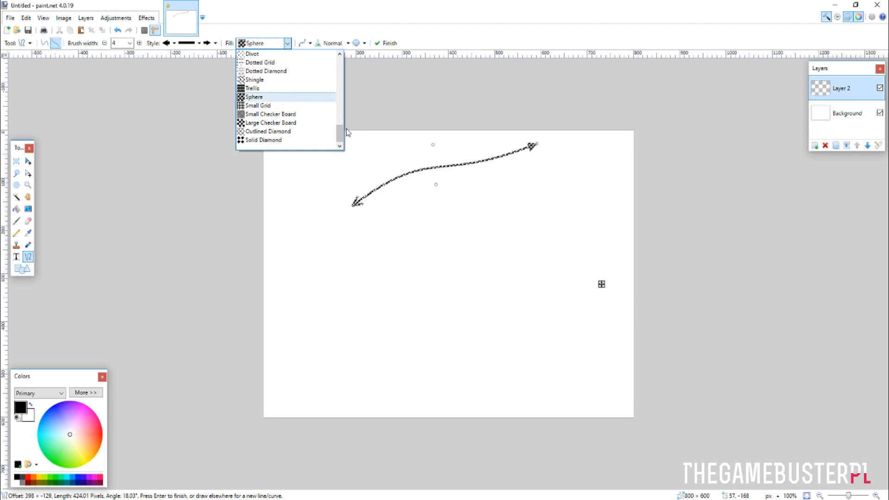
left_click_drag(343, 135, 341, 60)
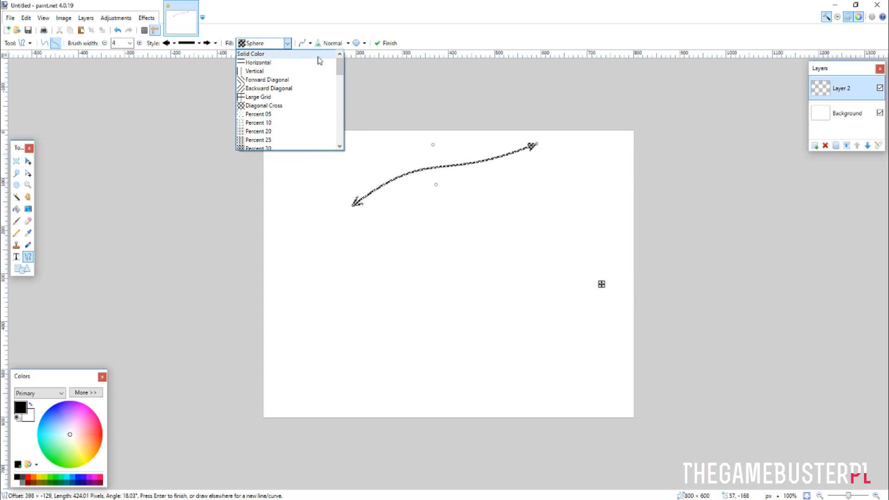
left_click(318, 55)
left_click(287, 43)
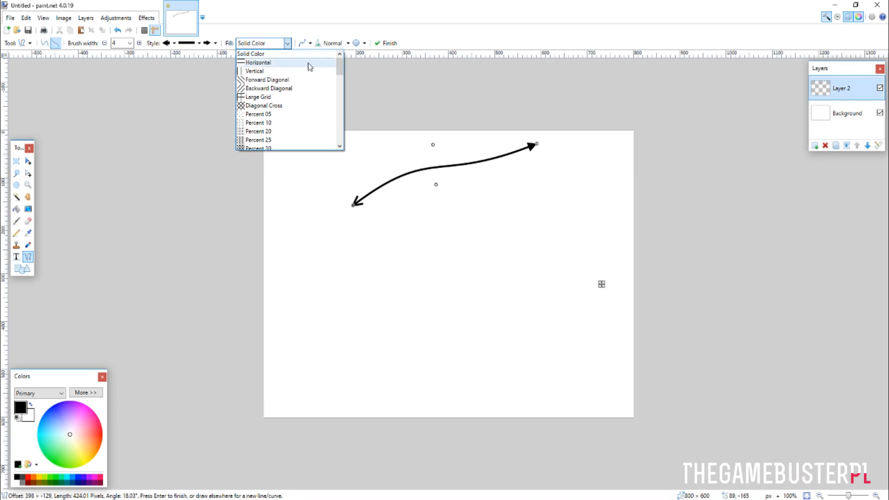
left_click(337, 71)
left_click(287, 43)
left_click_drag(342, 74, 338, 144)
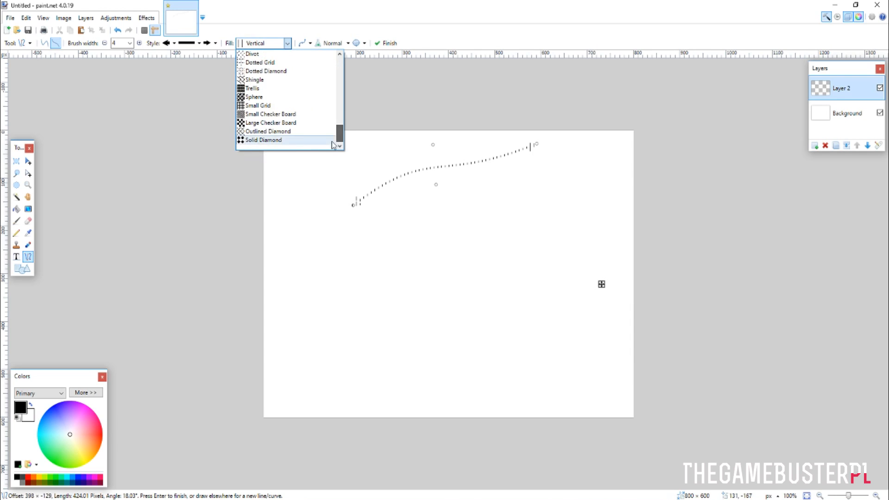
left_click(278, 95)
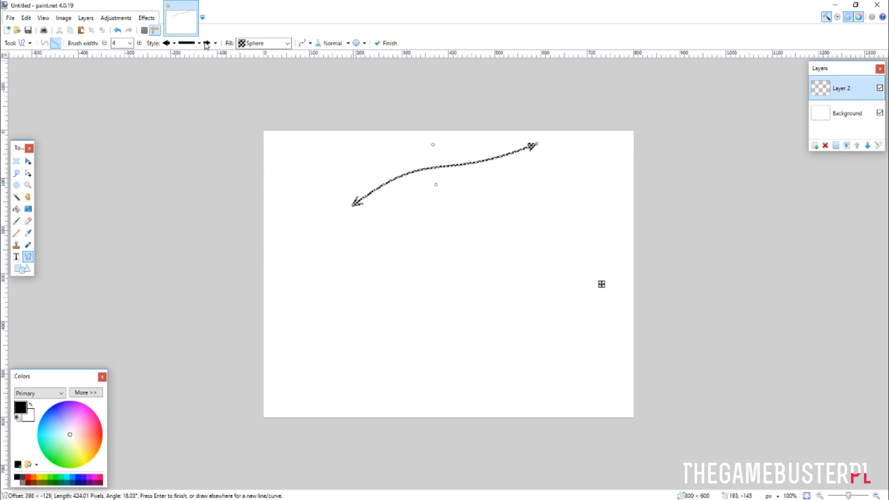
- Set the arrow's brush width to 65 and move its Bezier handles, one to the lower part of the canvas and one toward the right edge
left_click(130, 43)
left_click(125, 203)
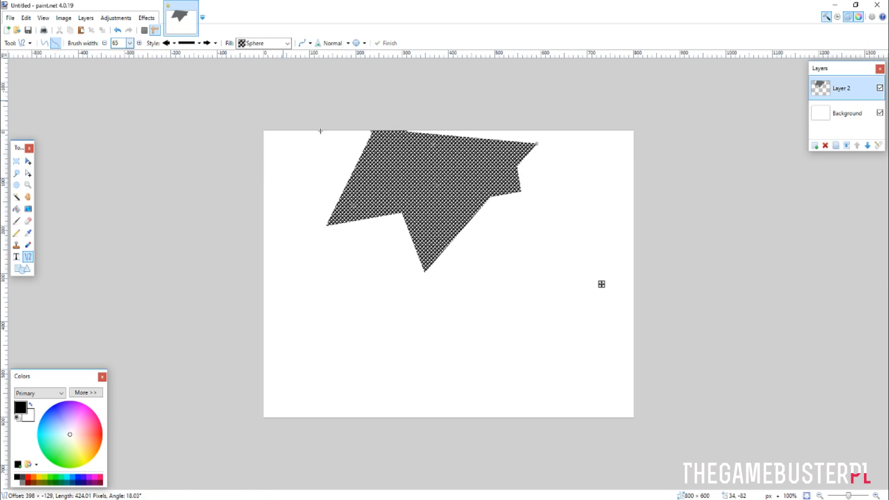
mouse_move(433, 143)
left_mouse_down()
mouse_move(507, 153)
mouse_move(363, 306)
mouse_move(363, 348)
left_mouse_up()
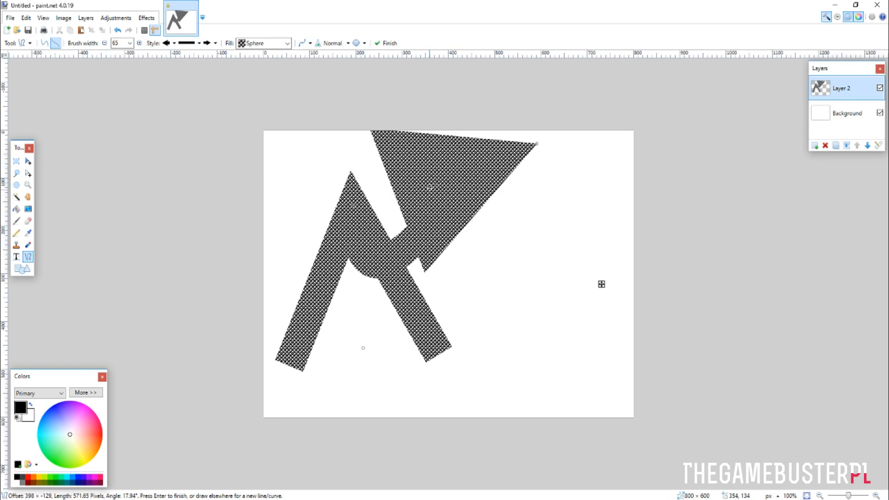
left_click_drag(435, 185, 560, 183)
- Reduce the arrow's brush width to 25 and finally 10, and extend its filled-arrow end to the canvas's upper-right corner
left_click(130, 43)
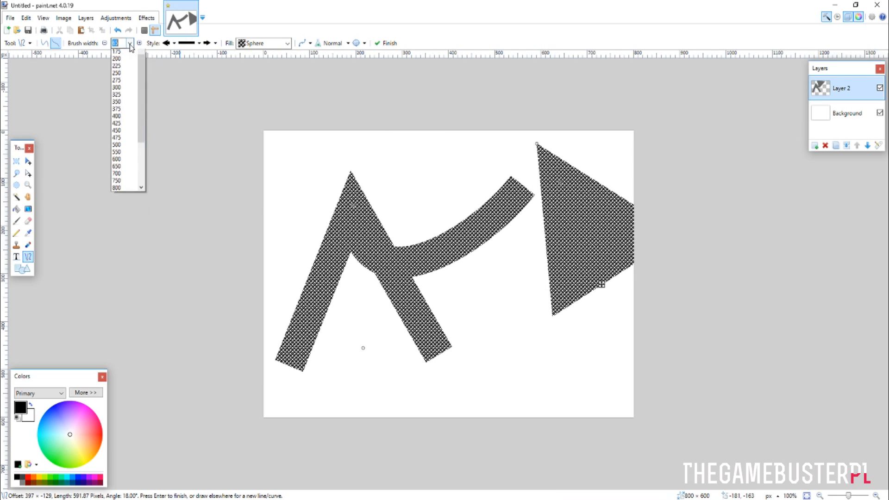
left_click(119, 105)
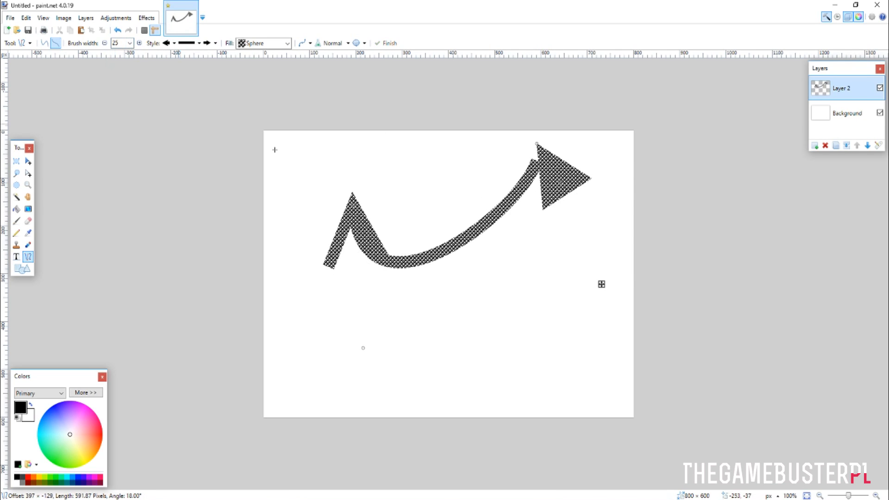
left_click_drag(537, 144, 623, 149)
left_click(130, 43)
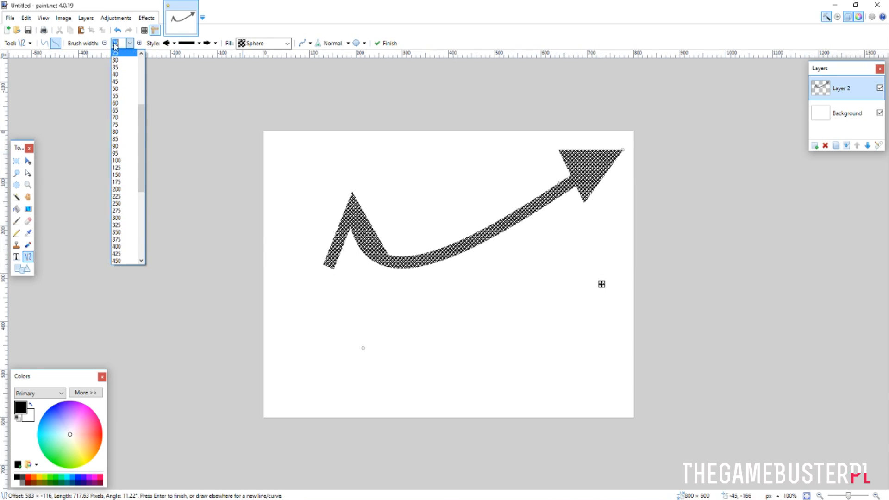
left_click(118, 118)
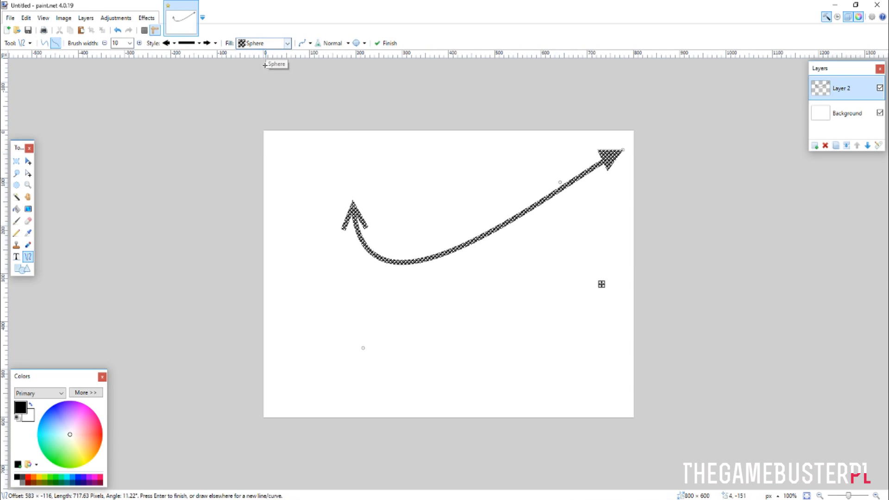
- Set the arrow's fill back to Solid Color
left_click(255, 46)
scroll(253, 78, "up", 10)
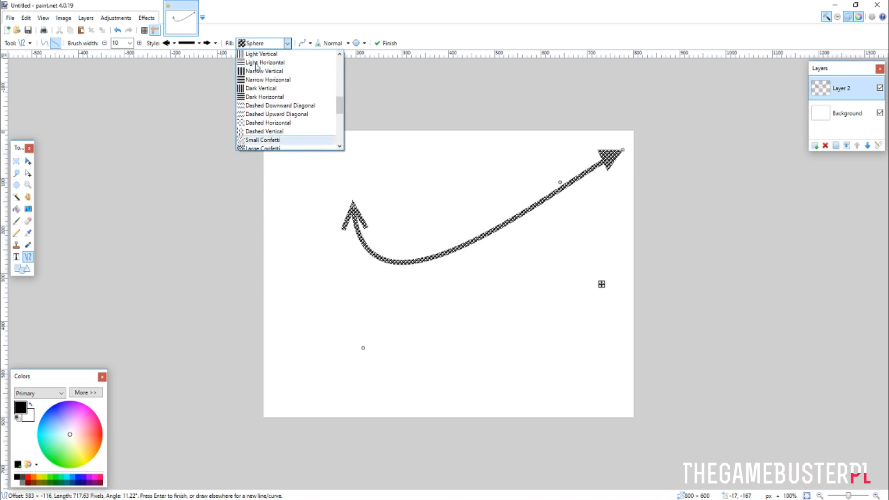
scroll(253, 78, "up", 6)
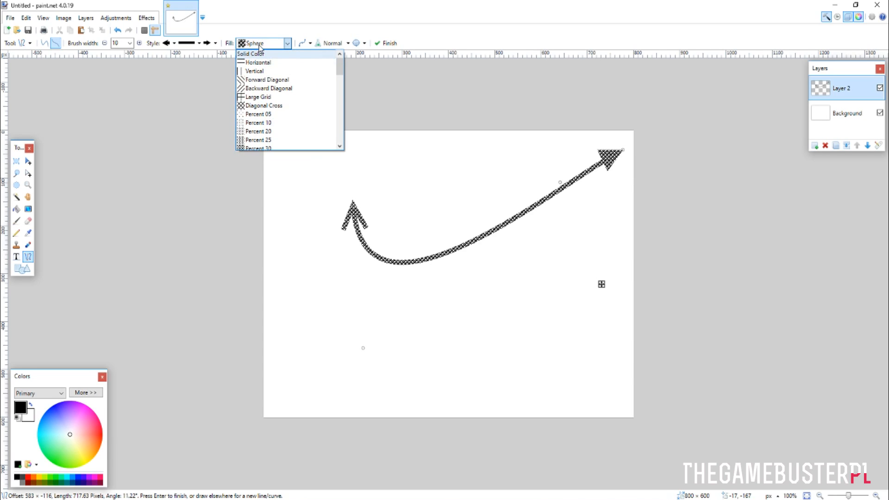
left_click(270, 54)
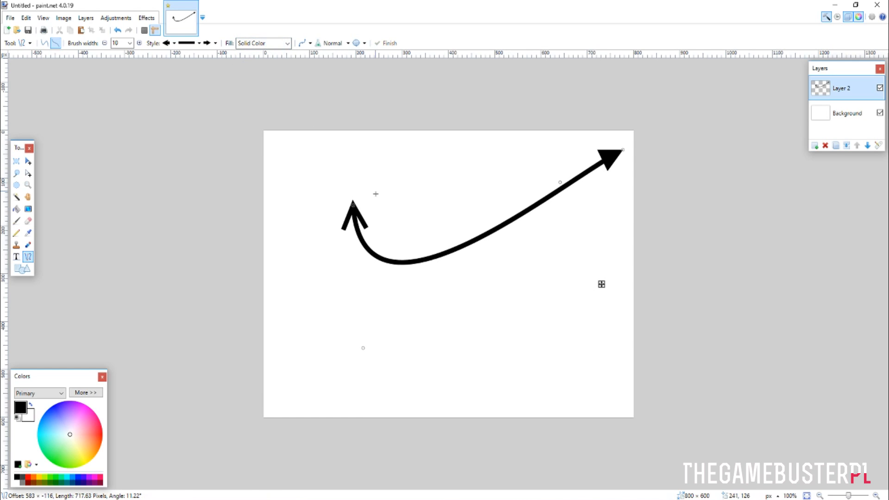
- Make the arrow's line dashed, reshape it into an S-like curve running from lower left to upper right, and finish it
left_click_drag(351, 206, 302, 193)
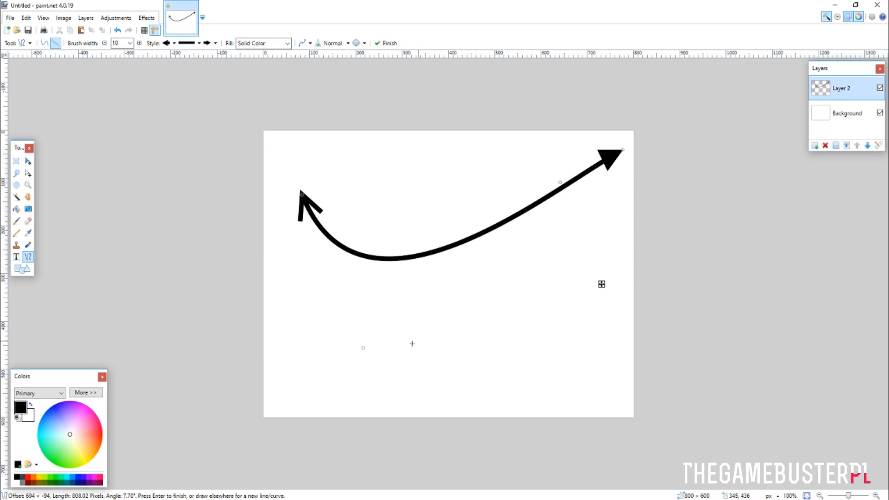
left_click_drag(363, 350, 437, 232)
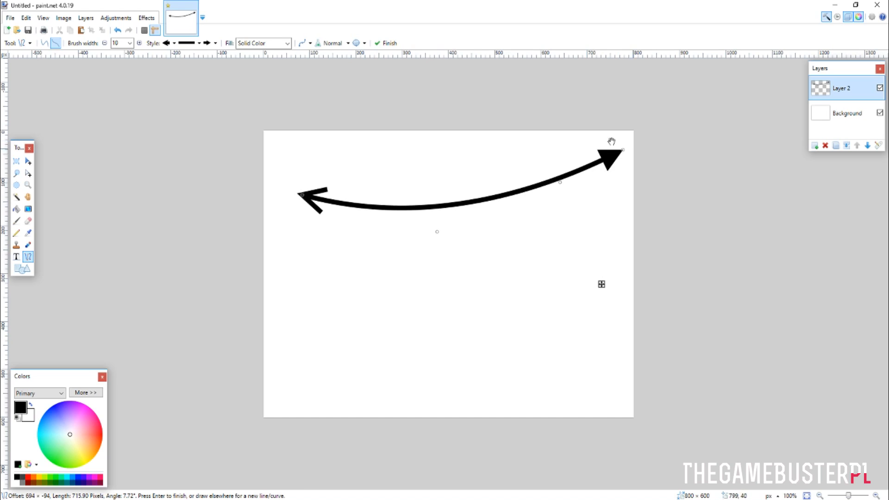
left_click(190, 44)
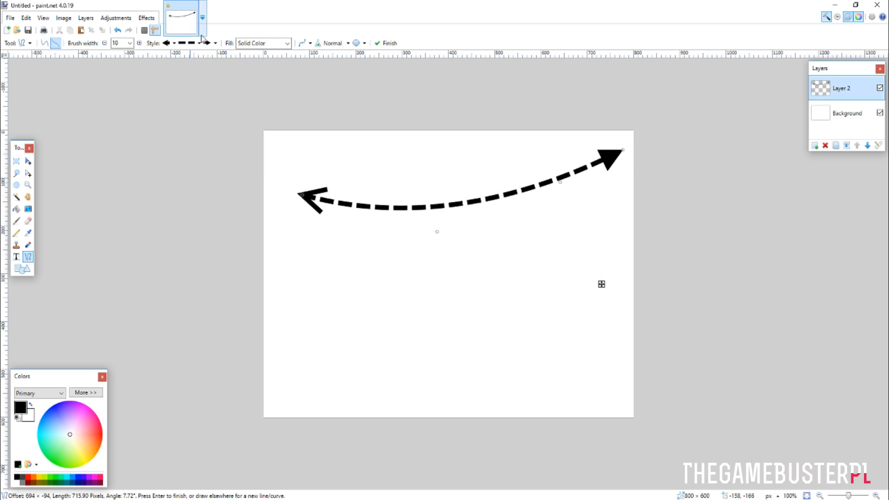
left_click_drag(296, 193, 350, 325)
mouse_move(623, 151)
left_mouse_down()
mouse_move(514, 216)
mouse_move(512, 200)
mouse_move(561, 184)
mouse_move(491, 213)
mouse_move(440, 190)
mouse_move(288, 192)
mouse_move(302, 265)
mouse_move(308, 191)
left_mouse_up()
key("Return")
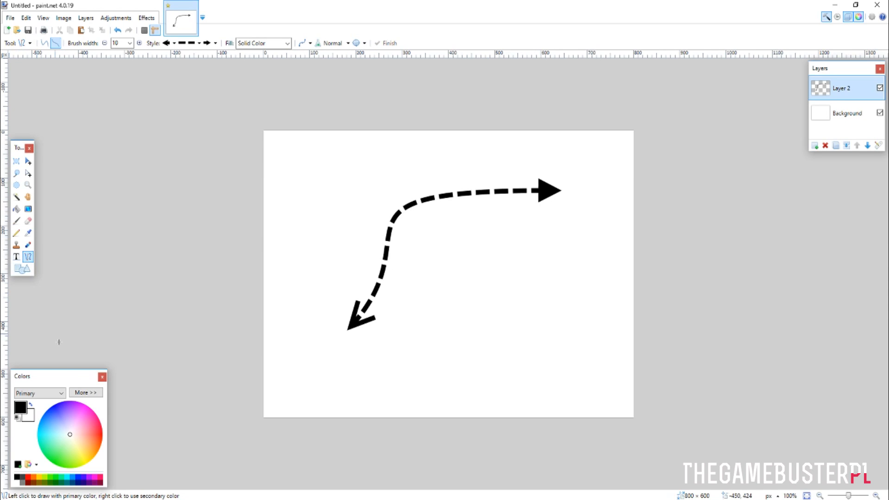
- Draw a straight red dashed arrow about 578 px long, sloping down across the canvas, with the primary color at FF0000
left_click(62, 394)
left_click(62, 393)
left_click(101, 435)
left_click_drag(314, 227, 573, 299)
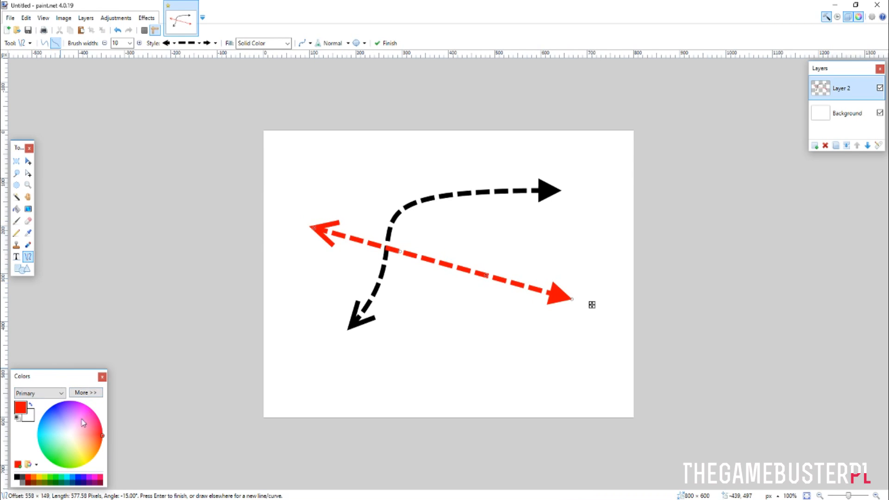
left_click(86, 393)
left_click_drag(142, 388, 109, 405)
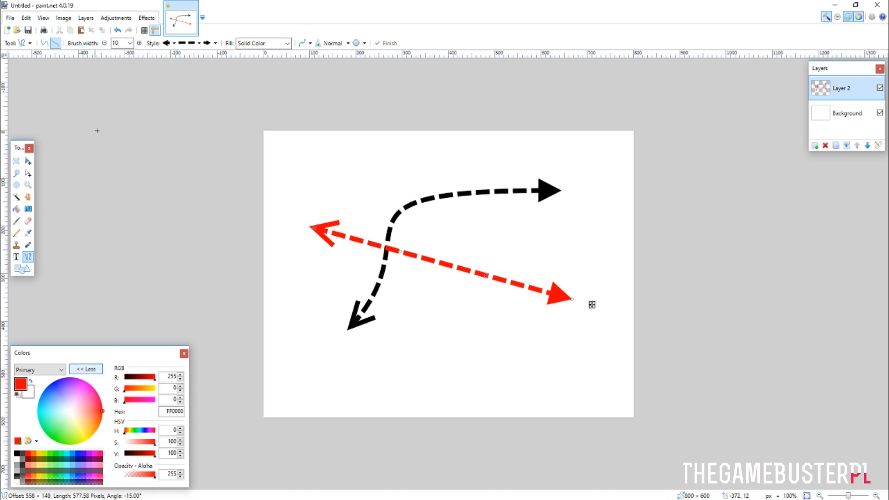
- Change the red arrow to a solid line with rounded caps at both ends and finish it
left_click(187, 44)
left_click(187, 44)
left_click(187, 44)
left_click(218, 44)
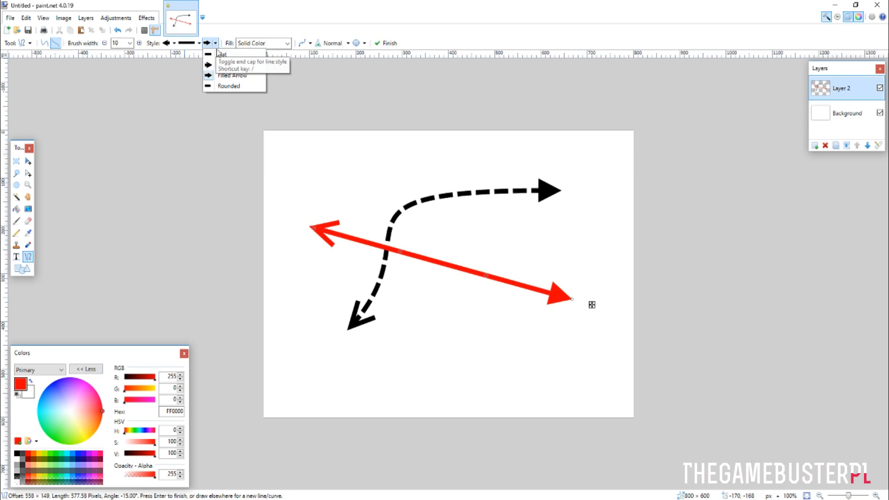
left_click(230, 86)
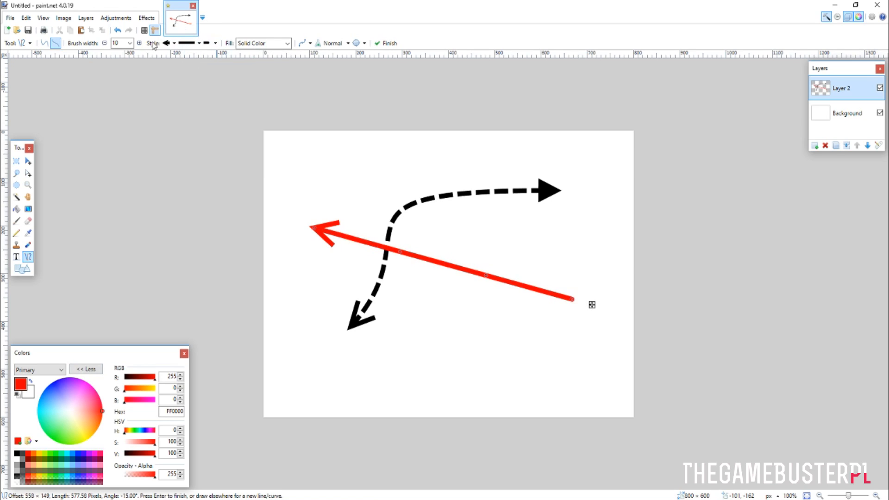
left_click(172, 43)
left_click(185, 84)
left_click(253, 44)
left_click(253, 45)
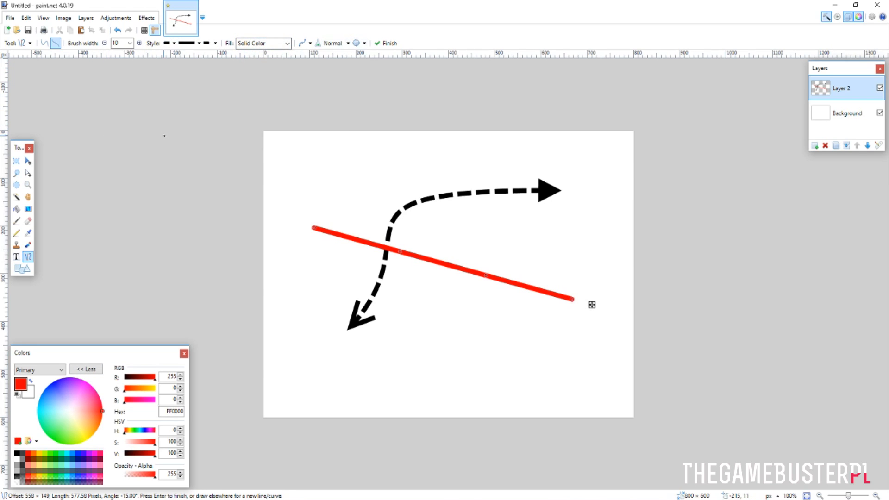
key("Return")
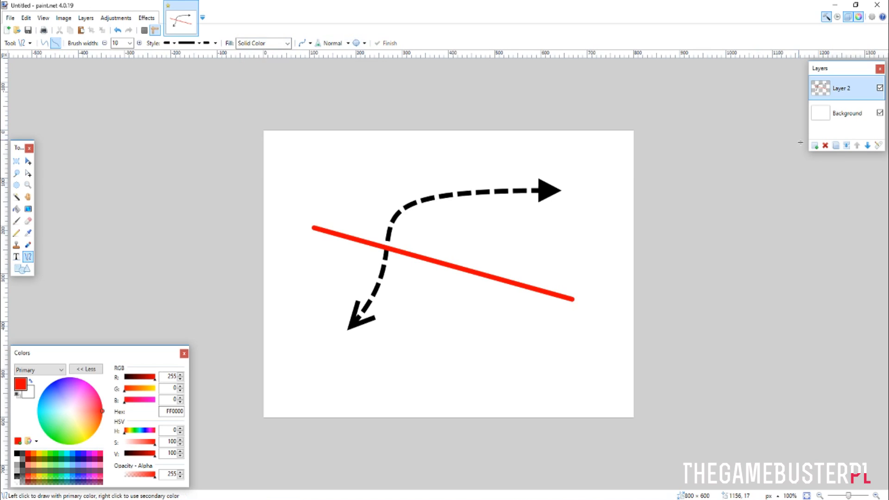
- Add a new layer and set the Shapes tool to draw a rectangle as a filled shape with outline
left_click(815, 146)
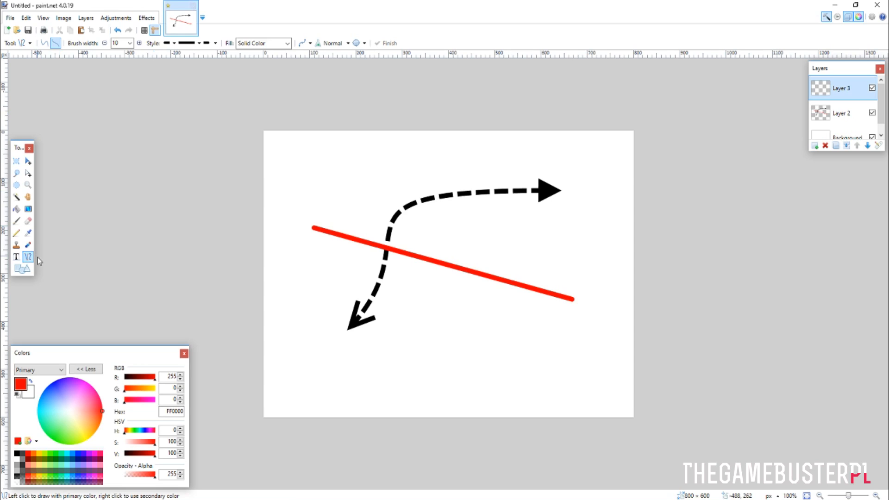
left_click(22, 268)
left_click(70, 44)
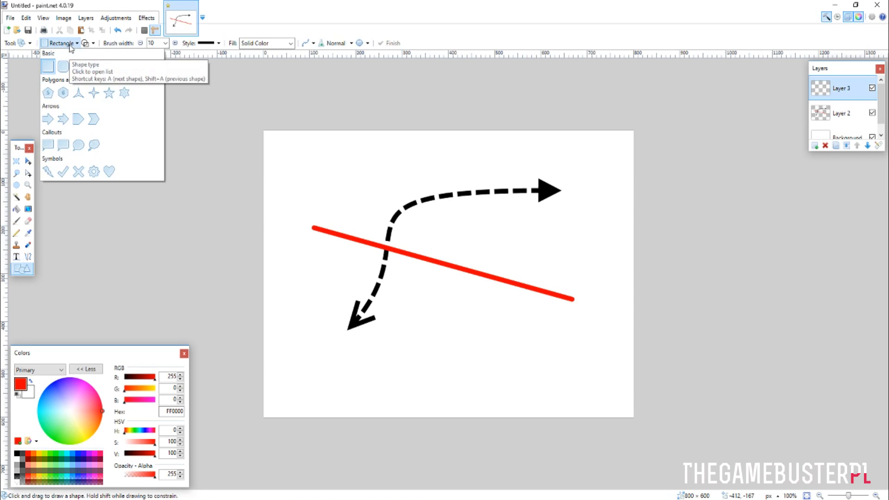
left_click(70, 44)
left_click(93, 43)
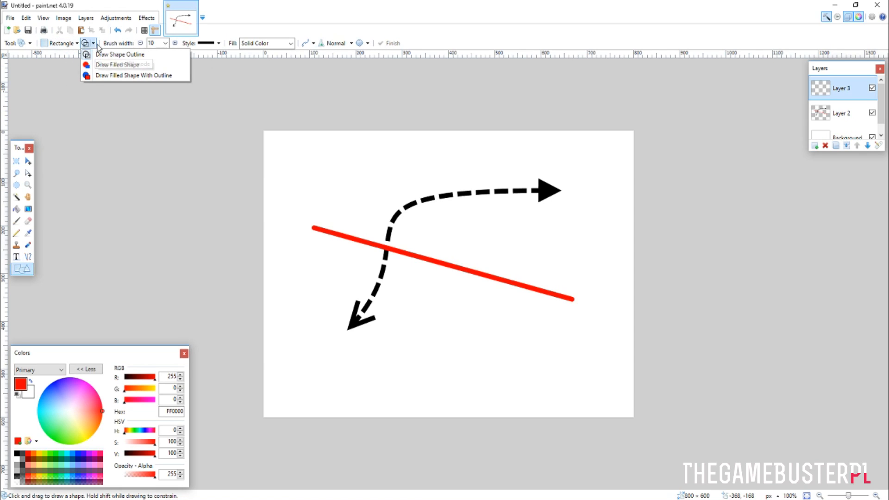
left_click(282, 17)
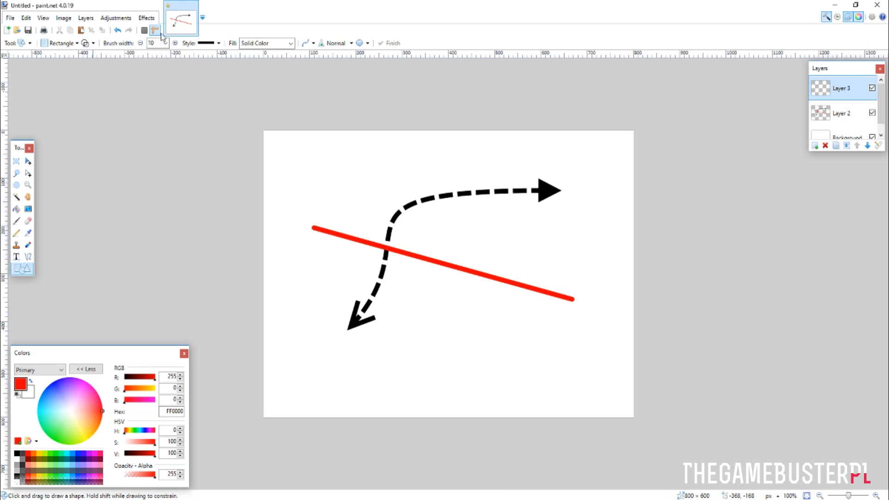
left_click(94, 44)
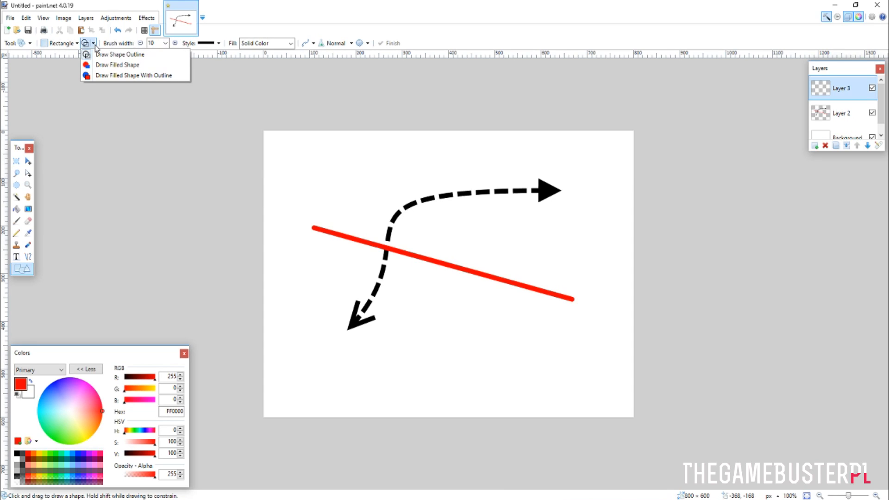
left_click(109, 75)
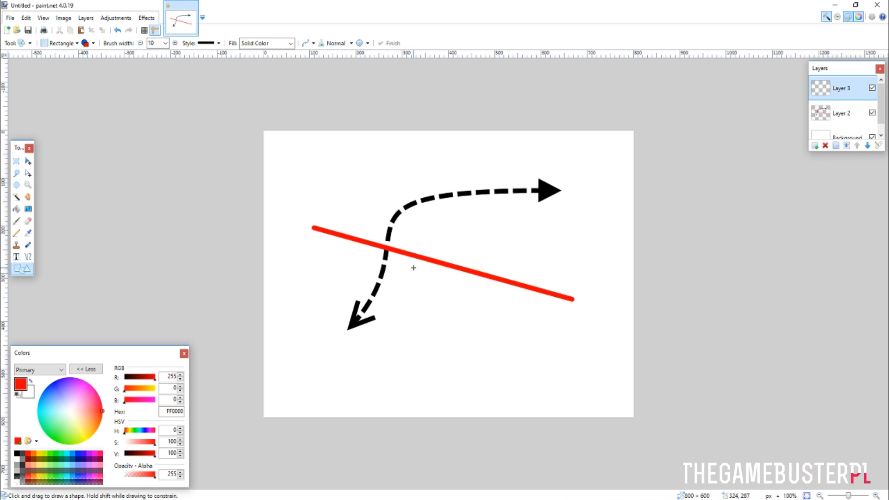
- Enlarge the Layers window, try Layer 2 above Layer 3 and below Background, and return Layer 3 to the top of the stack
mouse_move(847, 112)
left_mouse_down()
mouse_move(844, 131)
mouse_move(843, 83)
mouse_move(880, 322)
left_mouse_up()
scroll(851, 130, "up", 1)
left_click_drag(850, 135, 854, 160)
left_click_drag(847, 119, 847, 101)
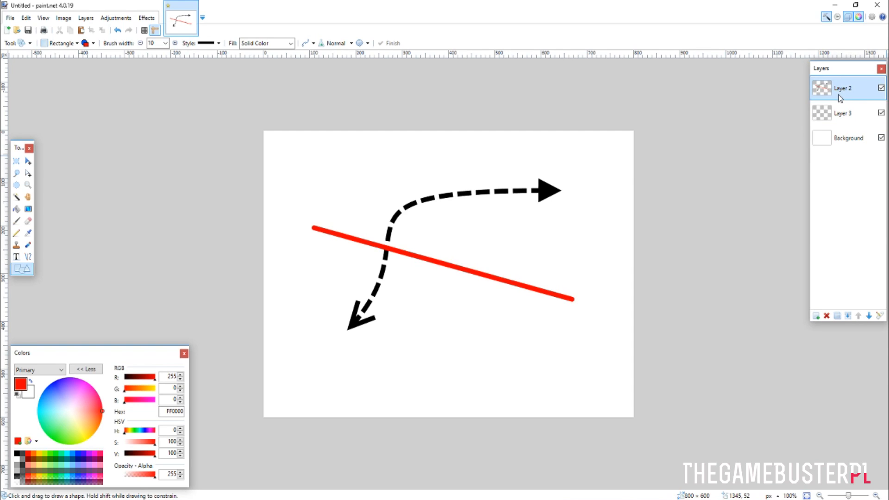
left_click_drag(839, 87, 841, 139)
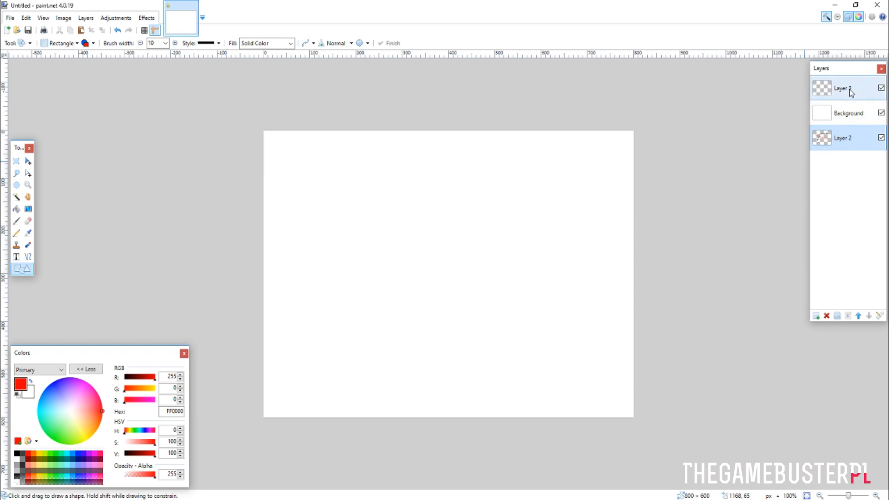
left_click_drag(843, 138, 842, 76)
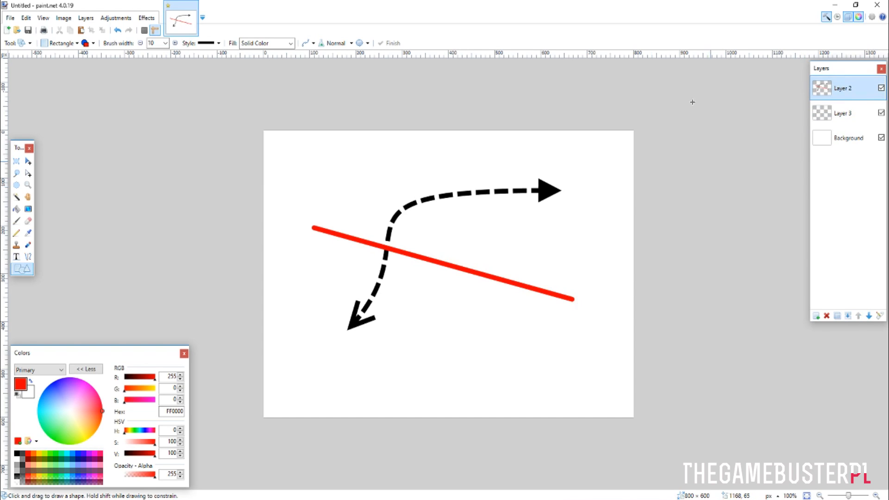
left_click_drag(813, 112, 833, 86)
- Draw a rectangle on Layer 3 in the canvas's lower left, shrink it to about 160 × 154 px and rotate it about 18°
left_click(79, 44)
left_click(79, 44)
left_click_drag(298, 273, 512, 403)
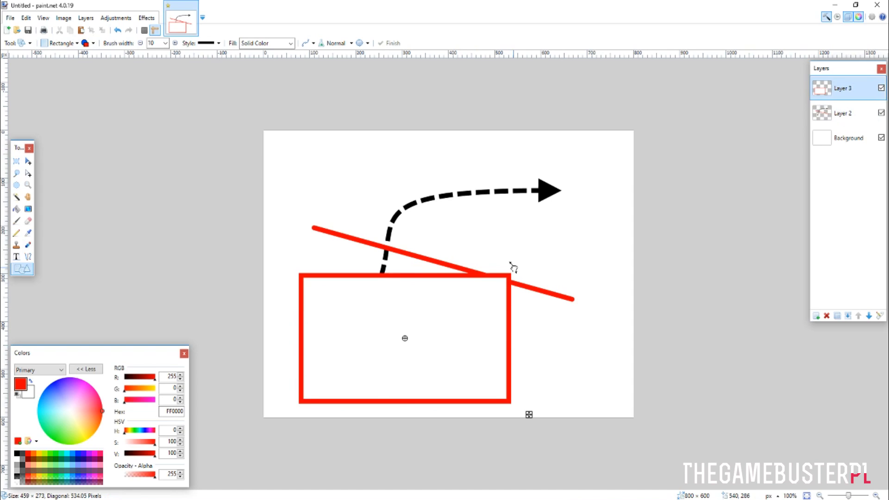
left_click_drag(512, 274, 368, 325)
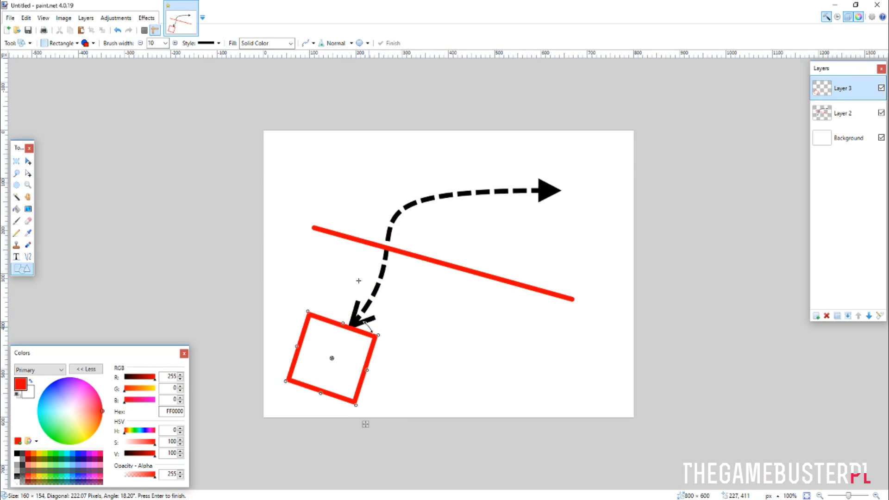
- Set the rectangle's draw mode to filled shape with outline and make the secondary color the active one for editing
left_click(86, 43)
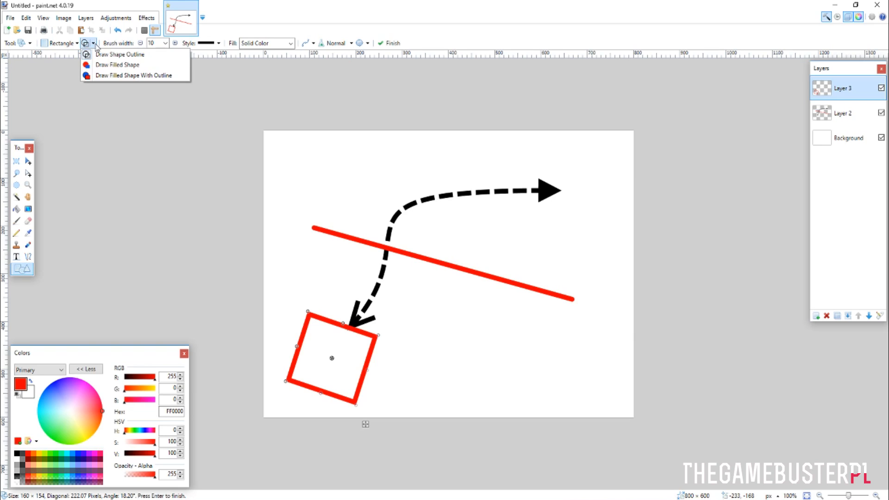
left_click(131, 75)
left_click(32, 393)
left_click(20, 388)
left_click(29, 396)
left_click(19, 385)
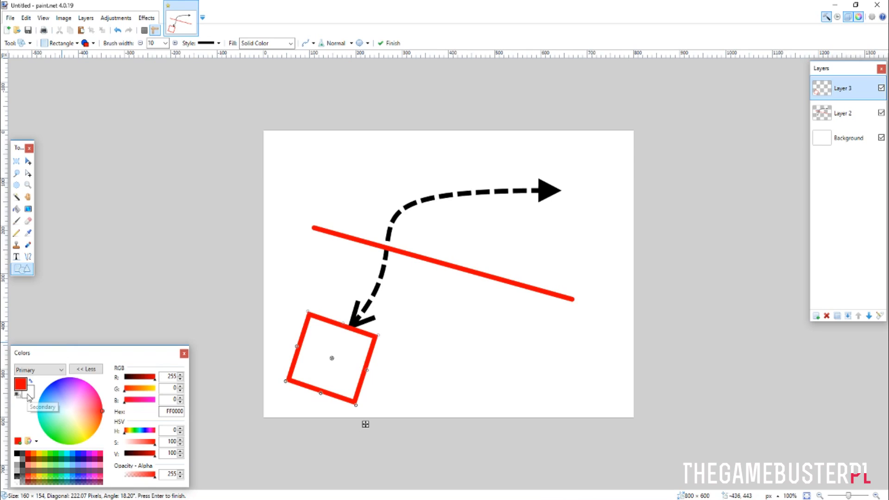
left_click(31, 393)
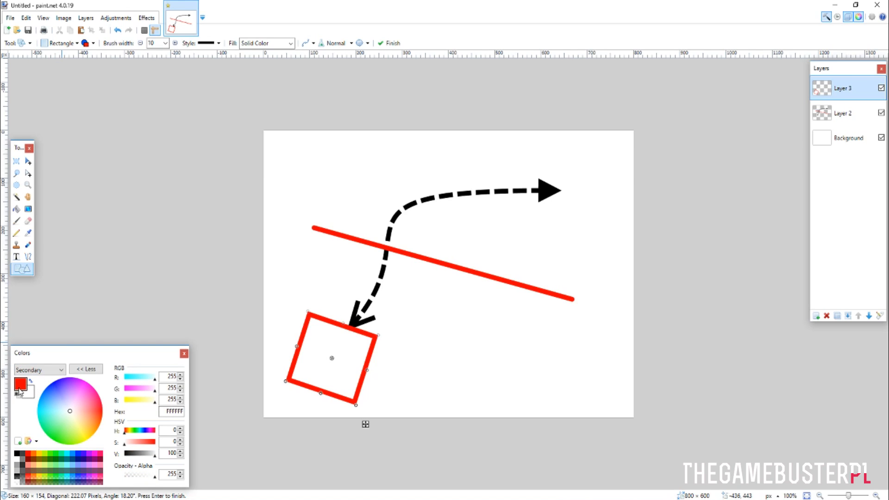
left_click(19, 389)
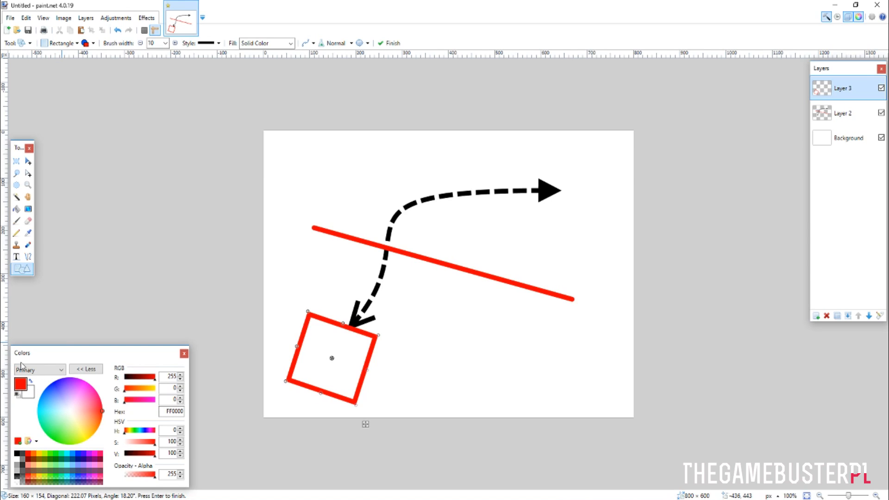
left_click(31, 397)
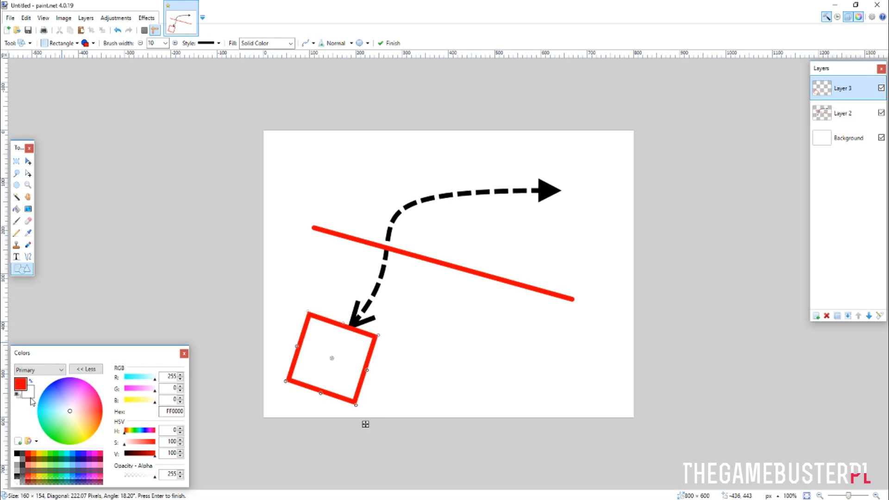
left_click(86, 43)
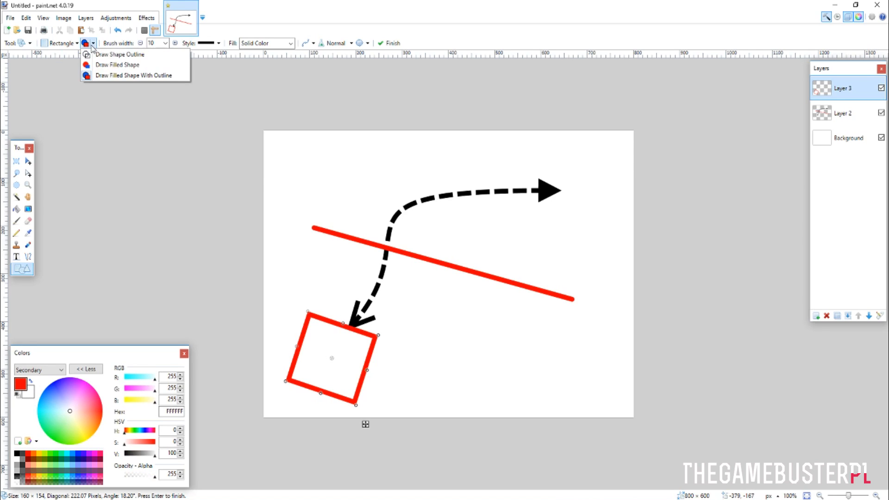
left_click(130, 77)
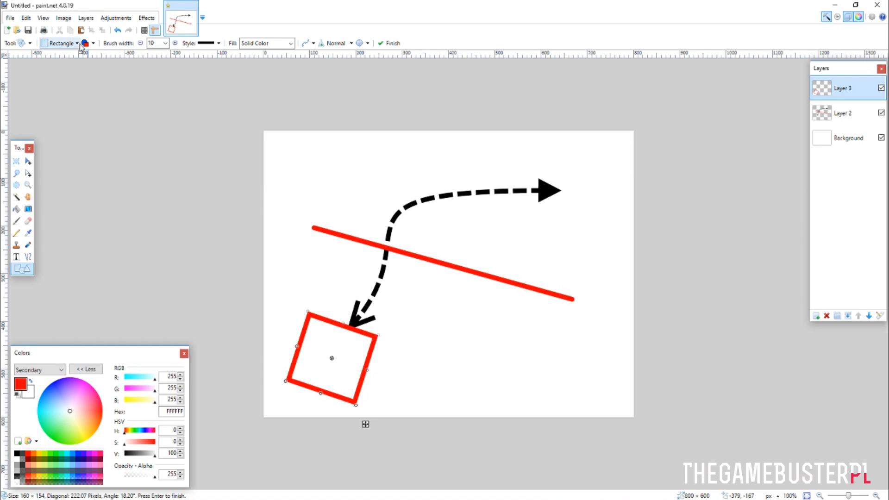
- Move the rectangle slightly up and to the right and set its secondary fill color to yellow FFFF00
left_click_drag(346, 349, 360, 322)
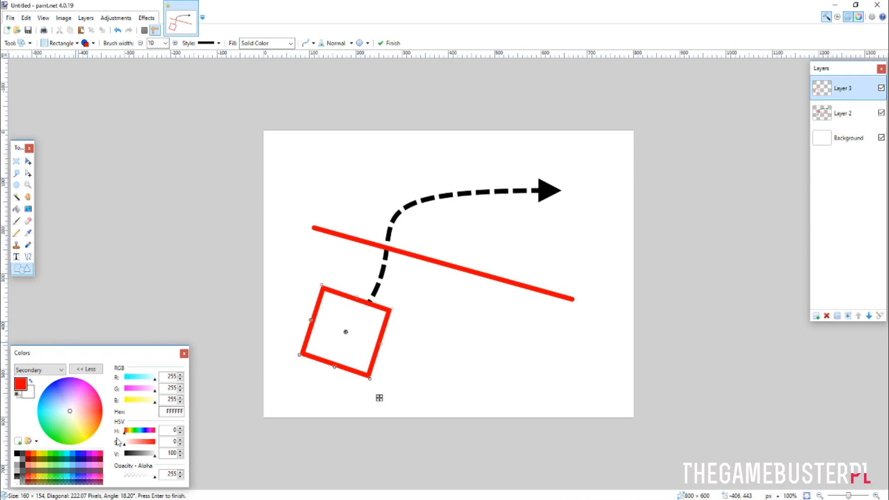
left_click_drag(152, 391, 187, 403)
left_click_drag(142, 401, 125, 401)
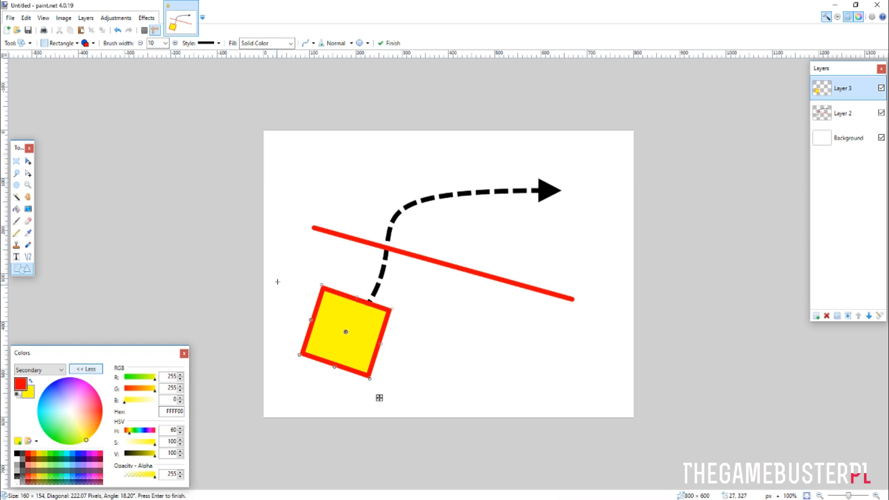
- Rotate the rectangle to about 44° and switch its draw mode through outline only to filled shape
left_click_drag(402, 302, 408, 329)
left_click(85, 43)
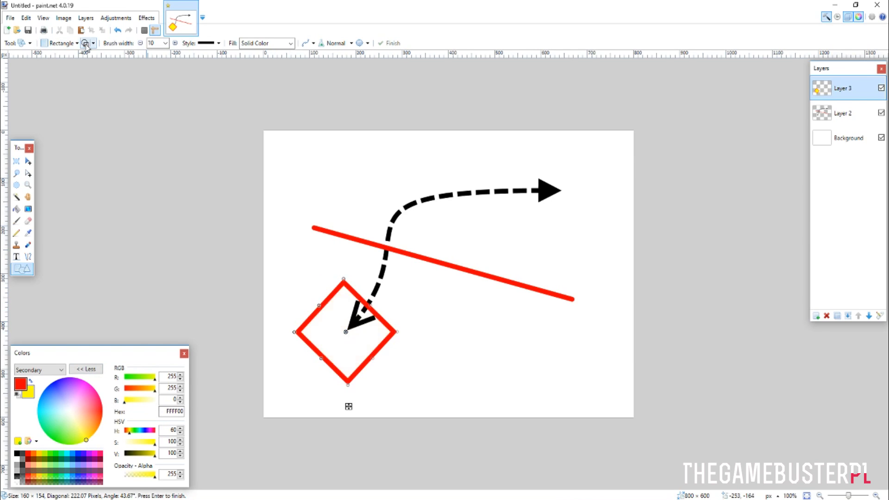
left_click(85, 44)
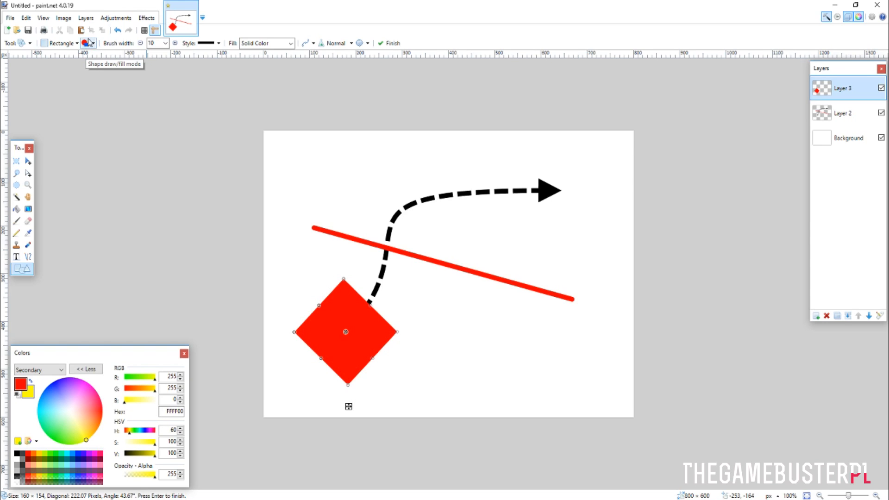
- Set the rectangle to filled shape with outline, then rotate and move it to the canvas's lower left and finish it
left_click(93, 43)
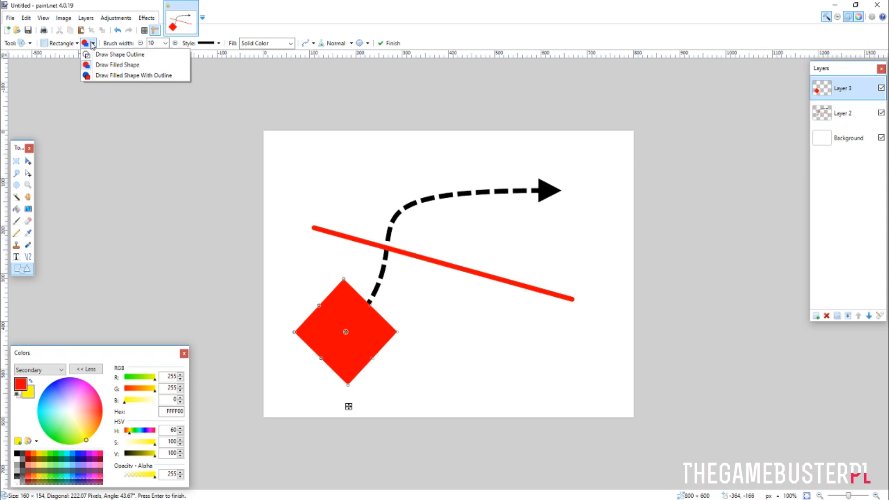
left_click(105, 75)
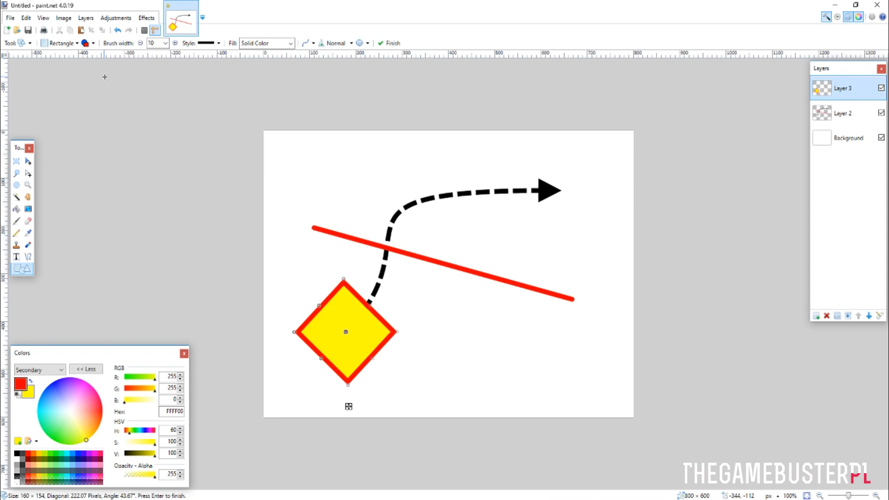
left_click_drag(344, 303, 385, 275)
left_click_drag(344, 253, 342, 340)
key("Return")
- Choose the Elliptical callout shape with black as secondary color and draw a callout about 475 × 309 px
left_click(77, 43)
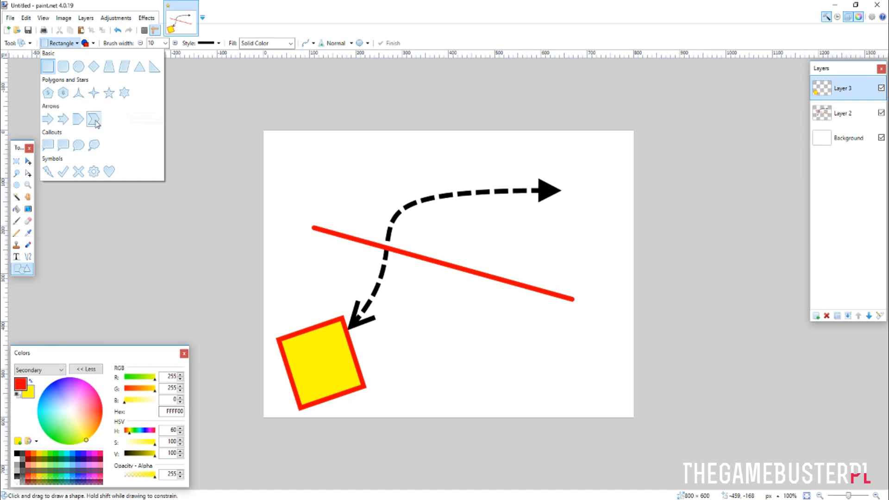
left_click(78, 145)
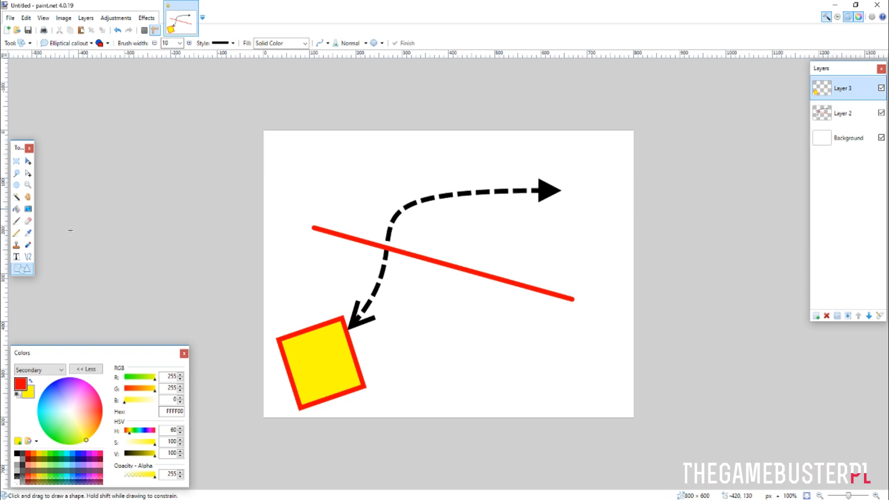
right_click(21, 452)
left_click_drag(374, 184, 594, 332)
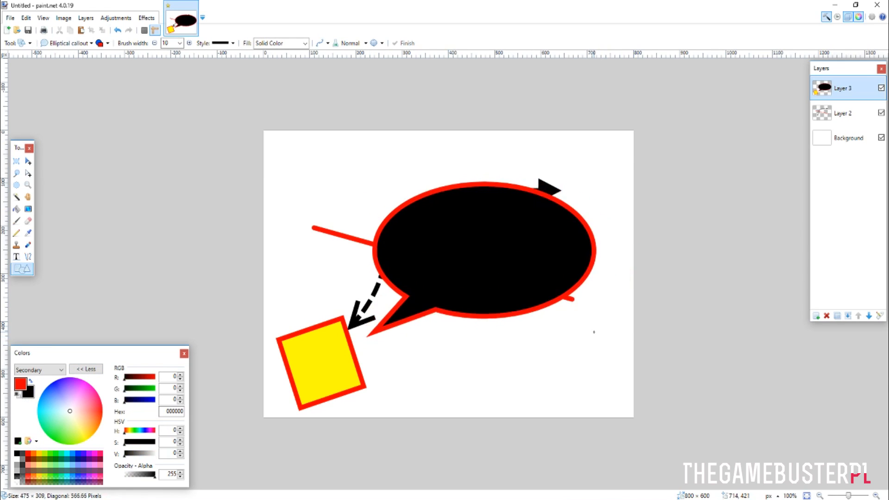
- Give the callout a black outline and a white fill by setting primary to white and swapping the two colors
left_click(21, 385)
left_click(17, 464)
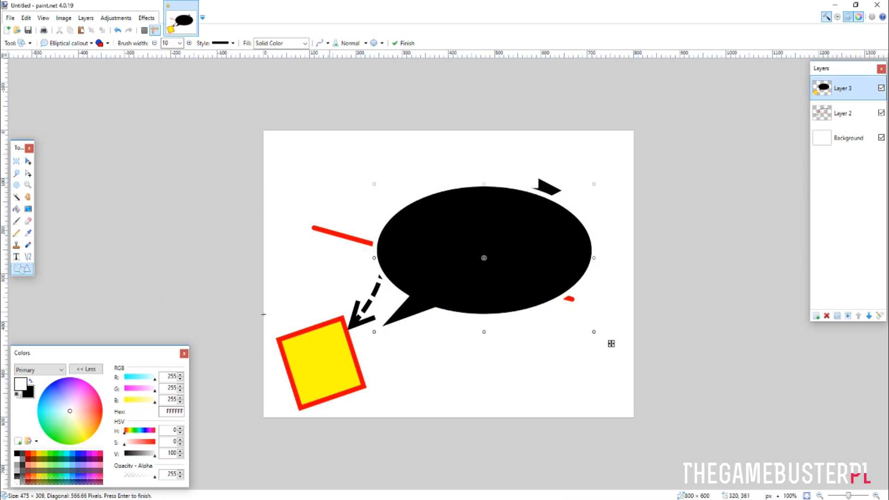
left_click(31, 383)
- Shrink the callout, place it in the canvas's upper right corner and finish it
left_click_drag(415, 278, 459, 207)
left_click_drag(416, 263, 471, 198)
left_click_drag(529, 170, 520, 201)
left_click(477, 93)
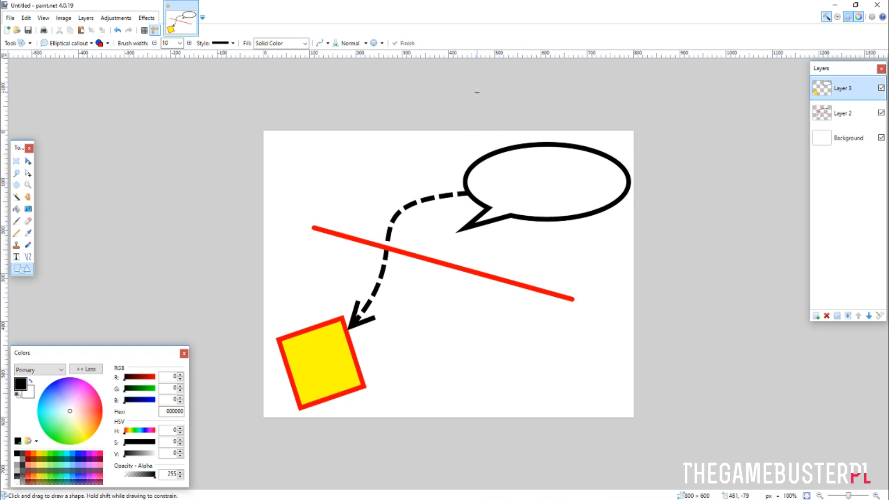
- Scribble freehand with the Pencil in the canvas's upper left area and undo the scribble
left_click(28, 257)
left_click(18, 221)
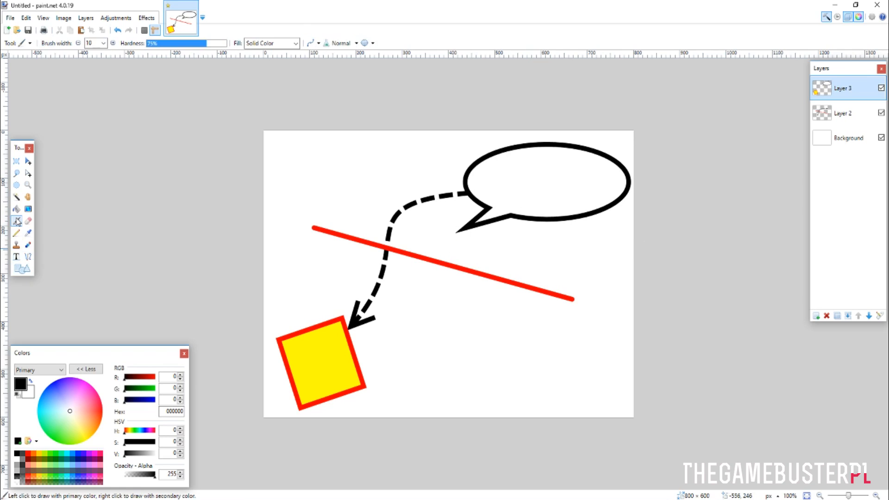
left_click(17, 233)
left_click_drag(402, 226, 309, 180)
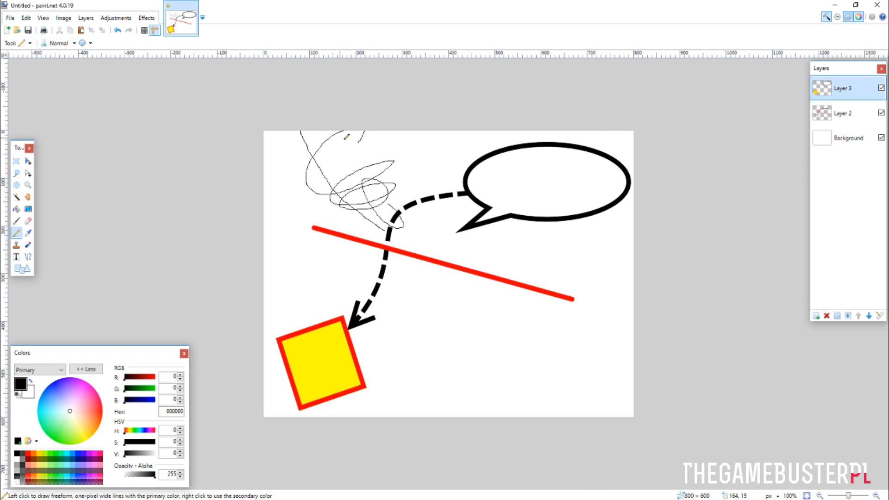
scroll(389, 152, "up", 1)
scroll(389, 152, "up", 1)
key("ctrl+z")
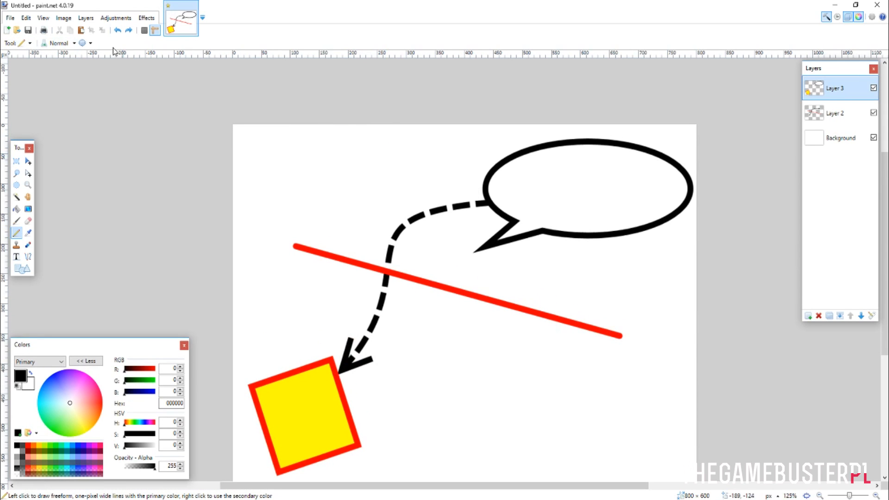
scroll(173, 147, "down", 1)
- Paint a test stroke with the Paintbrush at width 10 and 75% hardness, and undo it
left_click(17, 222)
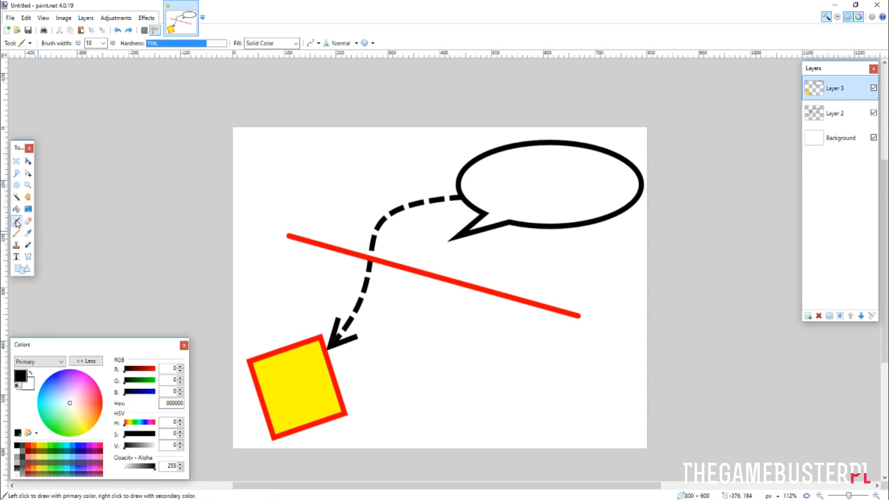
mouse_move(320, 181)
left_mouse_down()
mouse_move(313, 146)
mouse_move(336, 197)
mouse_move(327, 179)
mouse_move(264, 170)
mouse_move(249, 154)
left_mouse_up()
key("ctrl+z")
- Set the brush width to 80, paint a test stroke and undo it
left_click(102, 43)
left_click(95, 185)
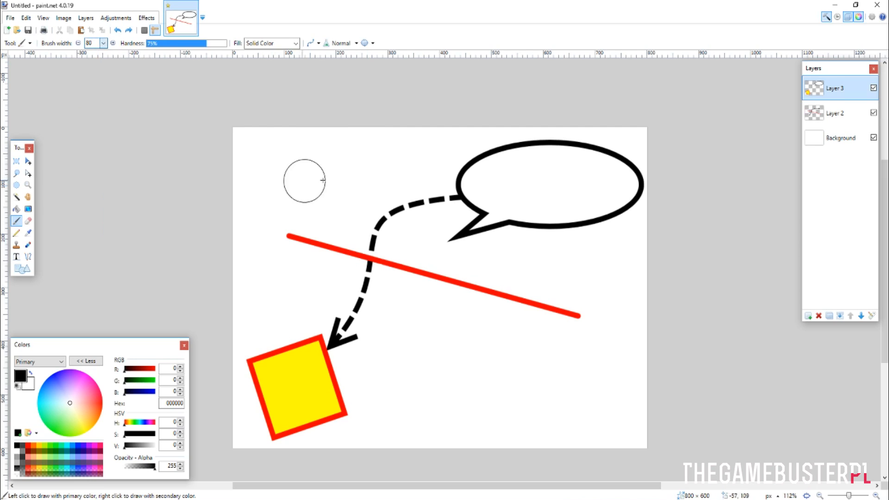
left_click_drag(324, 165, 448, 314)
key("ctrl+z")
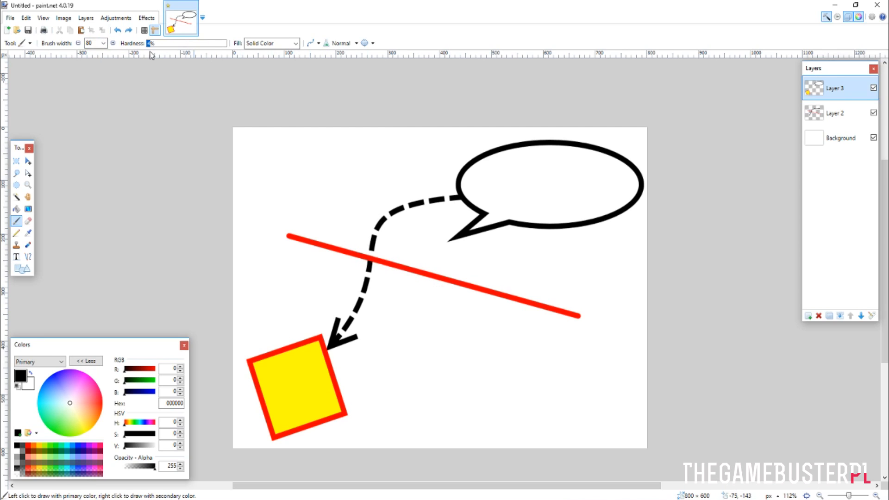
- Compare a low-hardness brush dab with strokes at 100% hardness, undoing each one
mouse_move(313, 170)
left_mouse_down()
mouse_move(288, 130)
mouse_move(338, 185)
left_mouse_up()
key("ctrl+z")
left_click(225, 43)
mouse_move(359, 113)
left_mouse_down()
mouse_move(396, 228)
mouse_move(420, 204)
left_mouse_up()
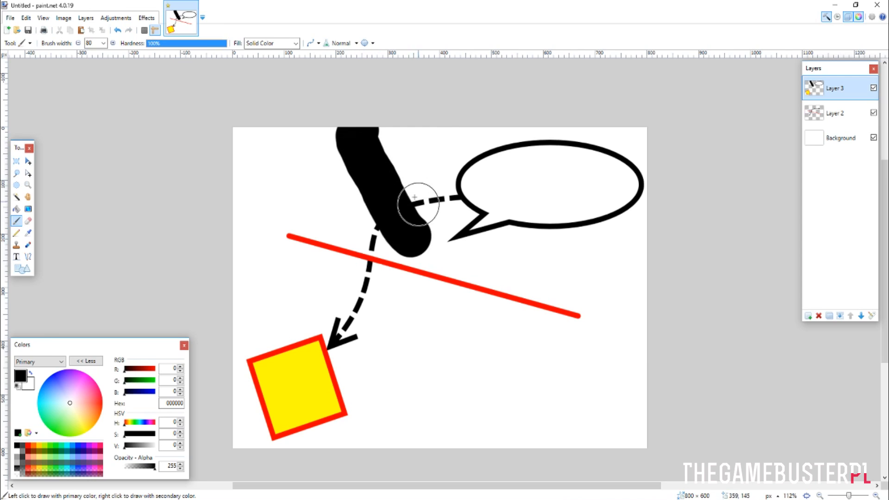
key("ctrl+z")
left_click_drag(431, 149, 284, 264)
key("ctrl+z")
- Paint a diagonal stroke at 100% hardness across the drawing, inspect its edge up close and undo it
left_click_drag(297, 157, 504, 319)
scroll(344, 169, "up", 2)
scroll(343, 168, "up", 6)
scroll(333, 180, "down", 4)
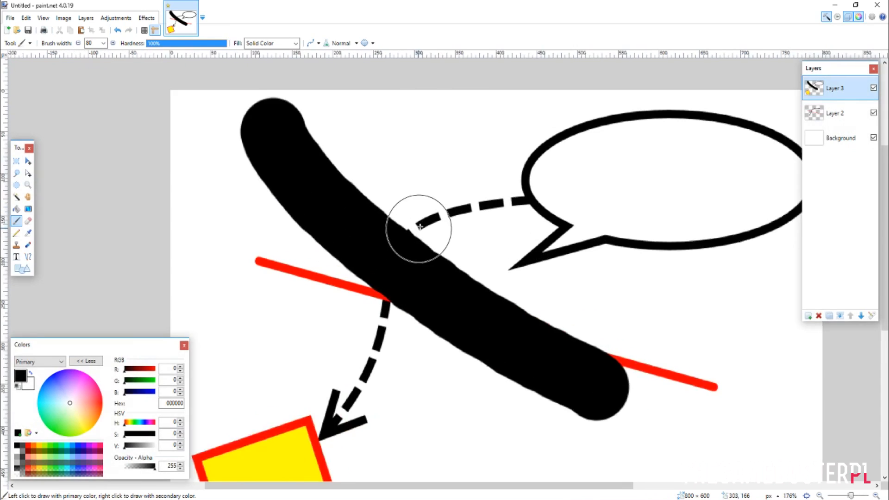
key("ctrl+z")
- Lower the brush hardness to 0% and paint soft-edged test strokes in the canvas's upper left, undoing each one
left_click(154, 43)
left_click_drag(154, 46, 148, 47)
left_click_drag(243, 104, 304, 170)
key("ctrl+z")
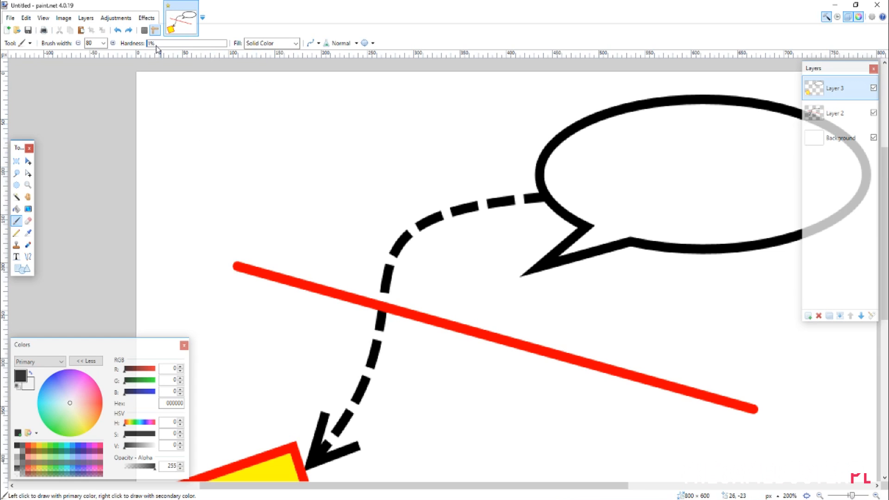
mouse_move(222, 139)
left_mouse_down()
mouse_move(240, 166)
mouse_move(298, 206)
mouse_move(371, 145)
left_mouse_up()
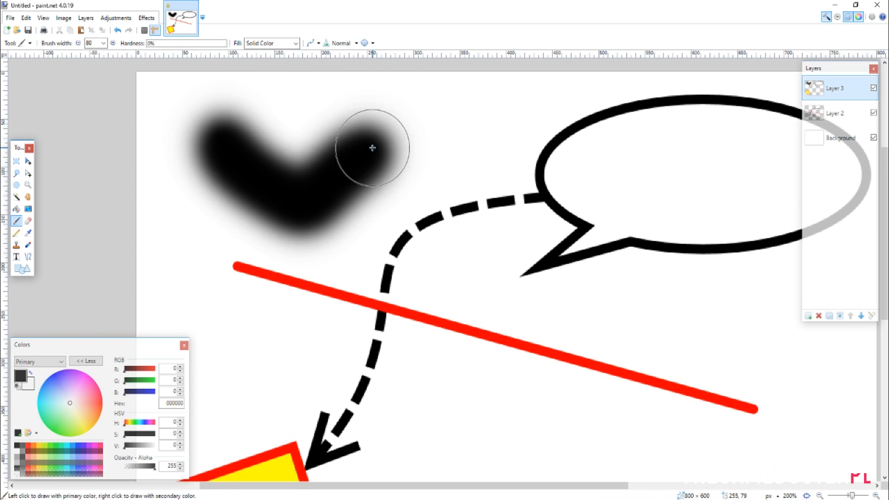
key("ctrl+z")
- Paint more soft strokes and a large blurred blot at 0% hardness, and undo them all
key("ctrl+b")
mouse_move(298, 139)
left_mouse_down()
mouse_move(277, 162)
mouse_move(298, 194)
left_mouse_up()
key("ctrl+z")
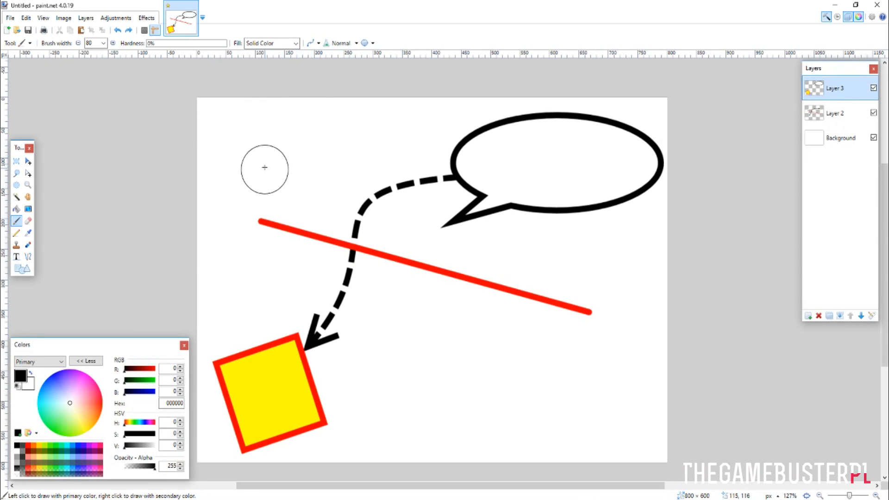
mouse_move(298, 144)
left_mouse_down()
mouse_move(245, 153)
mouse_move(313, 158)
mouse_move(324, 213)
mouse_move(334, 180)
mouse_move(330, 149)
mouse_move(376, 155)
mouse_move(291, 176)
mouse_move(255, 174)
mouse_move(225, 190)
mouse_move(251, 225)
mouse_move(293, 234)
mouse_move(307, 203)
mouse_move(282, 203)
left_mouse_up()
key("ctrl+z")
key("ctrl+z")
scroll(324, 207, "down", 4)
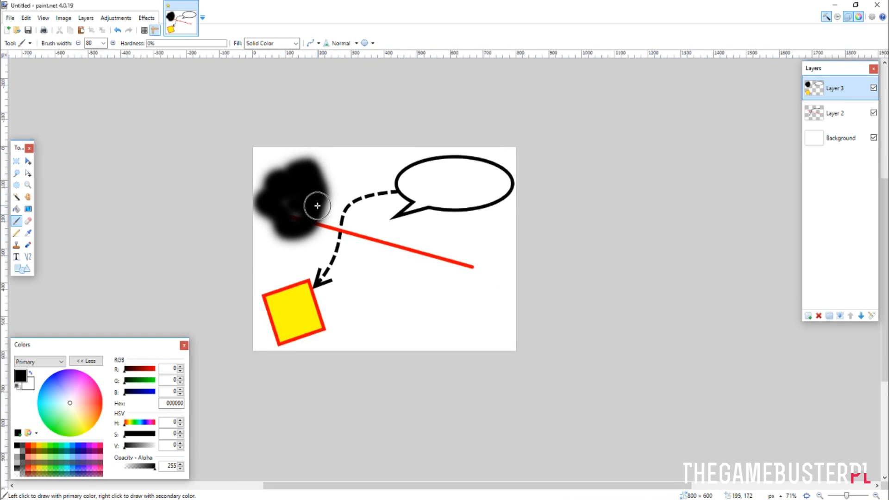
key("ctrl+z")
scroll(357, 190, "up", 2)
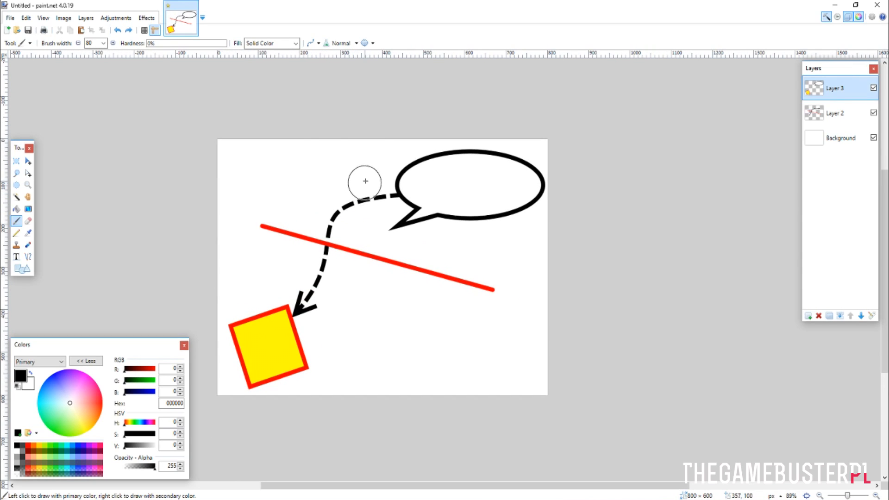
- Disable antialiasing for the Paintbrush and paint test strokes at 0% hardness, undoing each one
left_click(320, 43)
left_click(353, 61)
left_click_drag(268, 181, 327, 233)
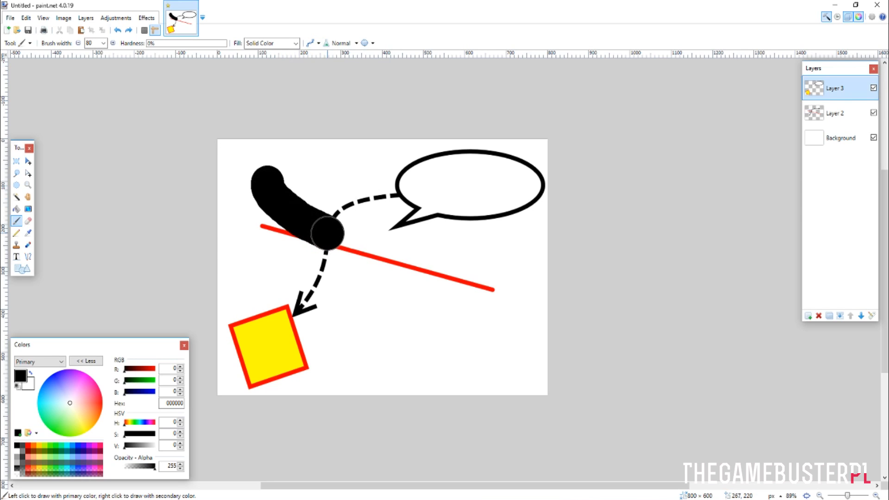
key("ctrl+z")
scroll(278, 130, "up", 4)
left_click_drag(207, 211, 320, 287)
key("ctrl+z")
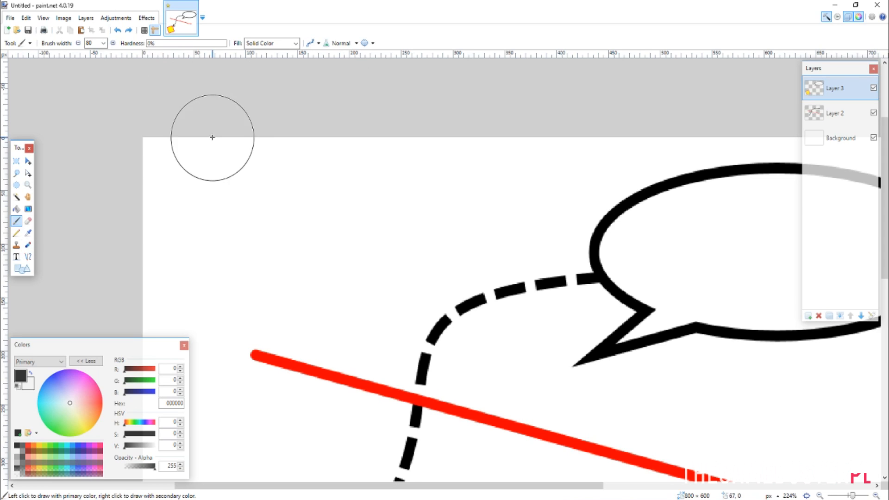
- Paint one stroke at 0% and one at 100% hardness with antialiasing disabled, and undo both
left_click_drag(240, 194, 334, 268)
left_click_drag(188, 43, 228, 43)
left_click_drag(383, 193, 426, 267)
key("ctrl+z")
key("ctrl+z")
- Enable antialiasing, set the brush hardness to 19% and paint a diagonal black stroke in the canvas's upper left
left_click(319, 43)
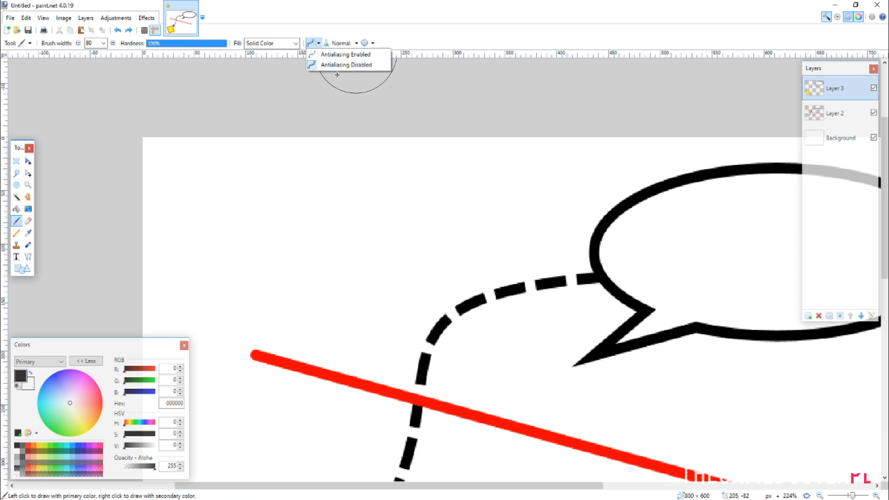
left_click(340, 55)
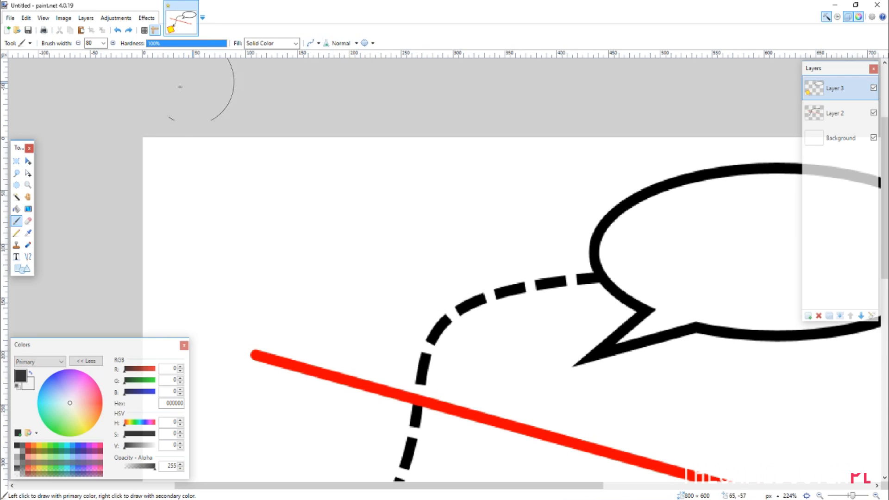
left_click(161, 43)
left_click_drag(243, 169, 341, 271)
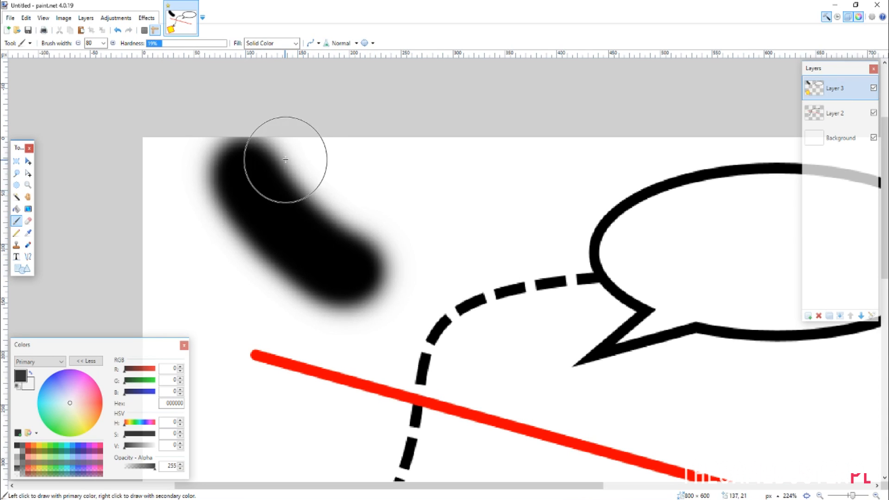
- Examine the soft edge of the black diagonal stroke at pixel level
scroll(281, 166, "up", 5)
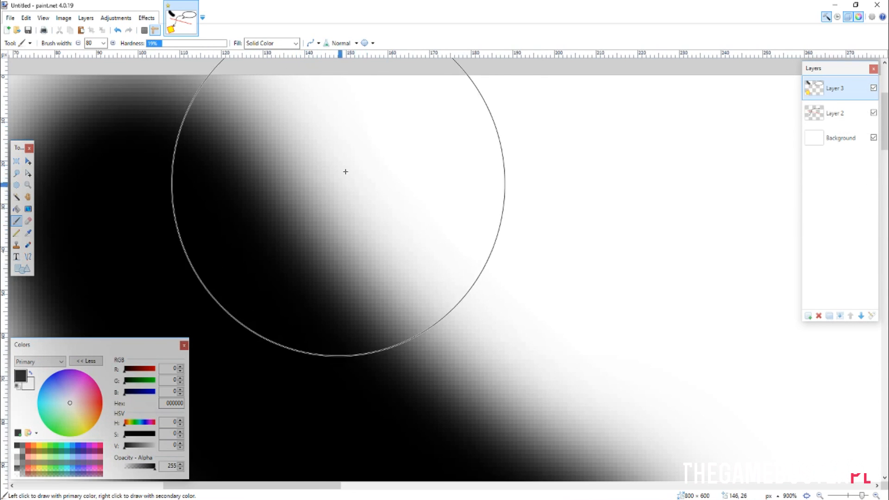
scroll(316, 163, "down", 5)
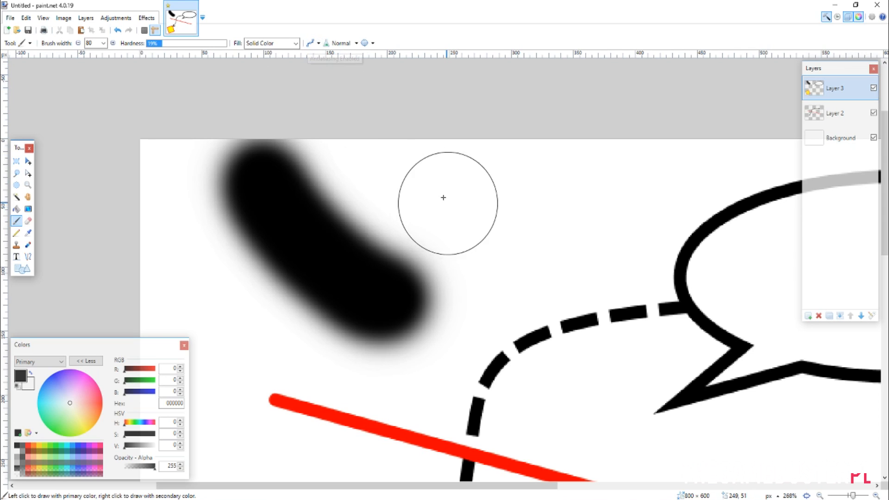
scroll(315, 164, "up", 5)
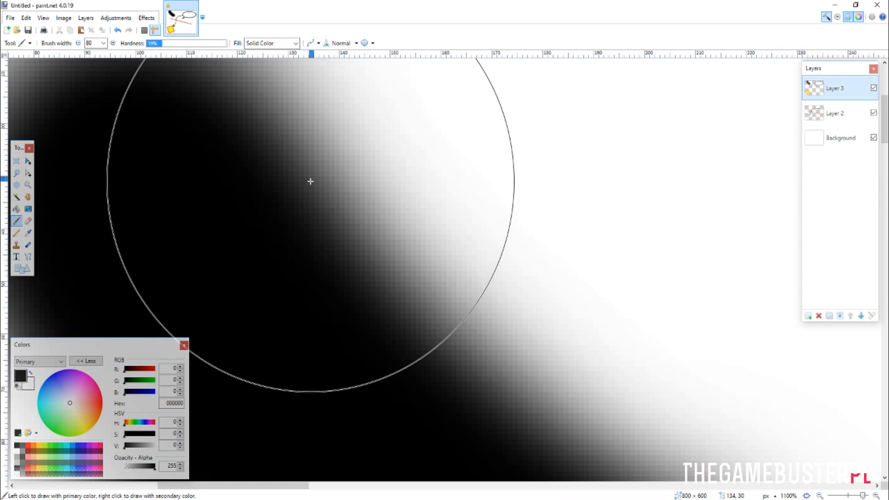
scroll(309, 208, "up", 3)
scroll(258, 209, "up", 4)
scroll(282, 213, "down", 3)
scroll(346, 235, "down", 8)
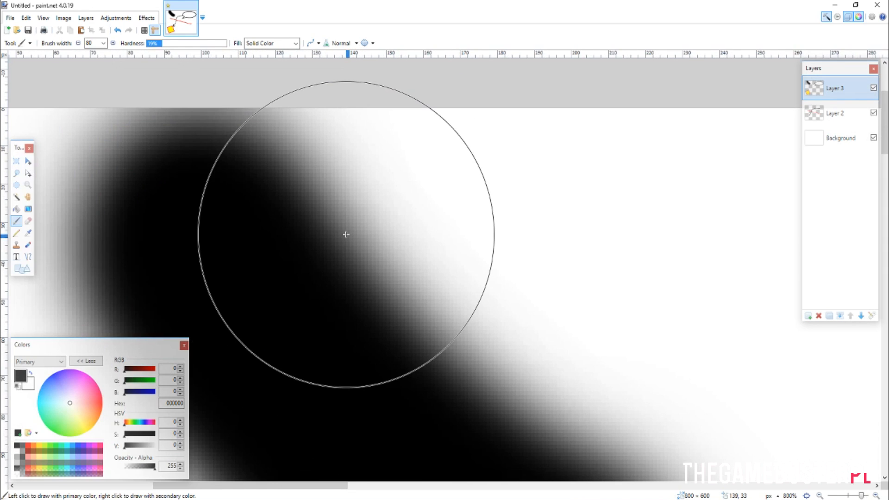
scroll(335, 82, "down", 4)
scroll(357, 67, "up", 4)
- Set the brush's blending mode to Reflect, paint a test stroke across the black one and undo it
left_click(356, 43)
left_click(343, 96)
mouse_move(412, 253)
left_mouse_down()
mouse_move(532, 322)
mouse_move(278, 357)
left_mouse_up()
key("ctrl+z")
- Switch the blending mode to Overwrite, paint a black test stroke over the existing one and undo it
left_click(355, 45)
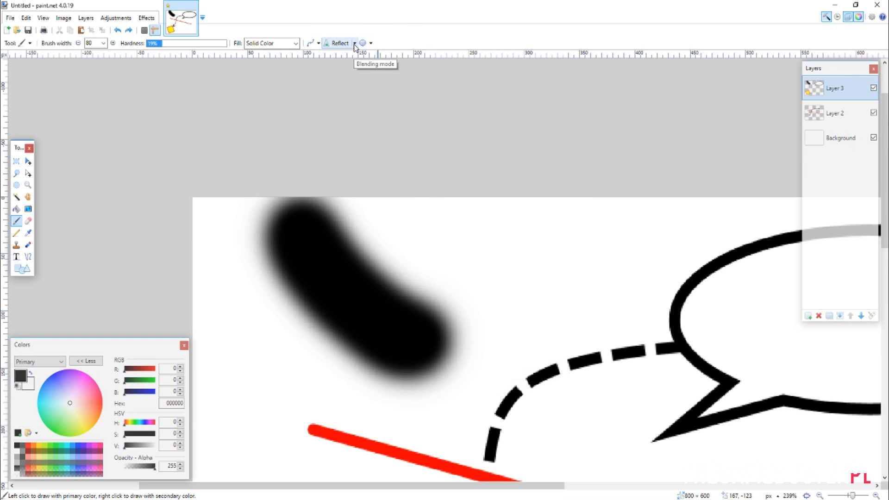
left_click(357, 44)
left_click(357, 337)
mouse_move(349, 199)
left_mouse_down()
mouse_move(342, 251)
mouse_move(369, 79)
mouse_move(359, 64)
left_mouse_up()
left_click(355, 43)
left_click(358, 201)
left_click(347, 45)
left_click(358, 202)
left_click_drag(373, 247, 322, 297)
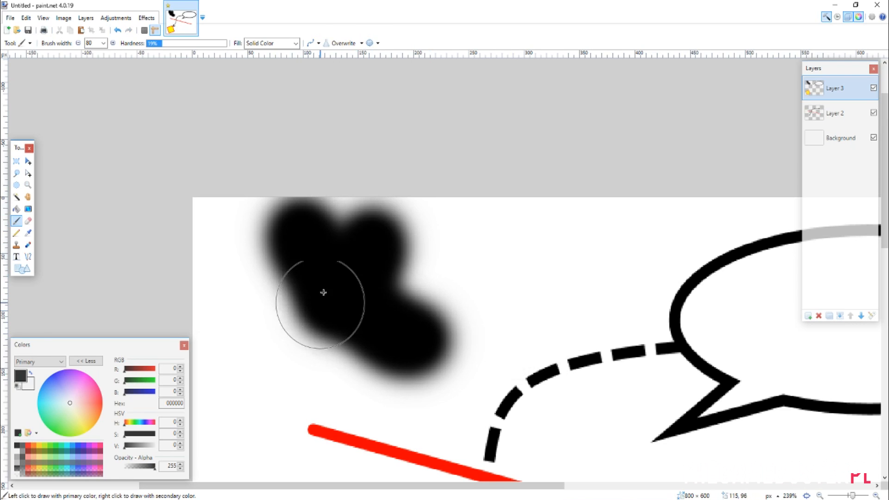
key("ctrl+z")
- Set the blending mode to Additive, undo a black test stroke and paint an orange FF6A00 stroke across the black one
left_click(360, 45)
left_click(341, 75)
mouse_move(399, 259)
left_mouse_down()
mouse_move(397, 278)
mouse_move(245, 389)
left_mouse_up()
key("ctrl+z")
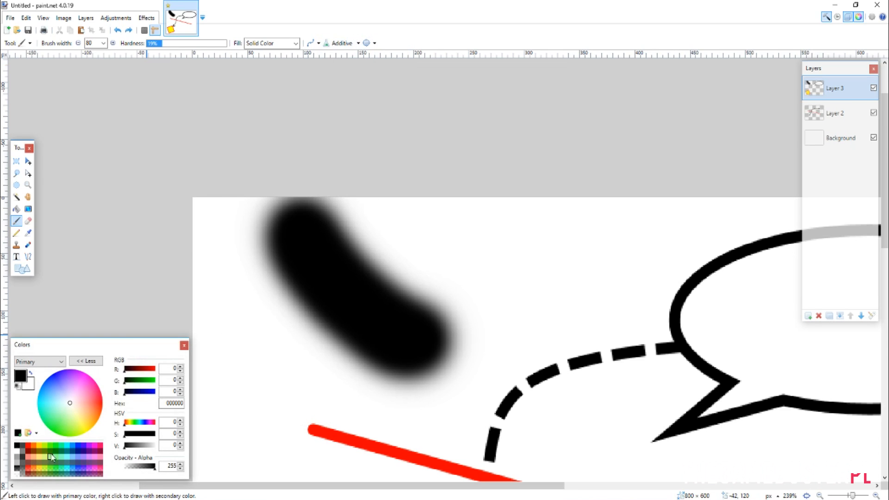
left_click(34, 449)
left_click_drag(363, 258, 292, 336)
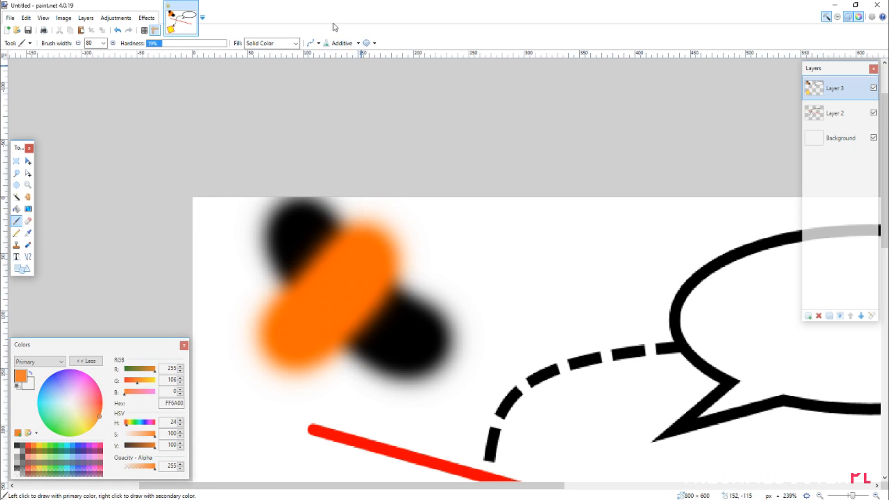
- Paint further orange strokes over the black and orange ones, first with Color Burn and then with Color Dodge blending
left_click(350, 44)
left_click_drag(307, 194, 378, 365)
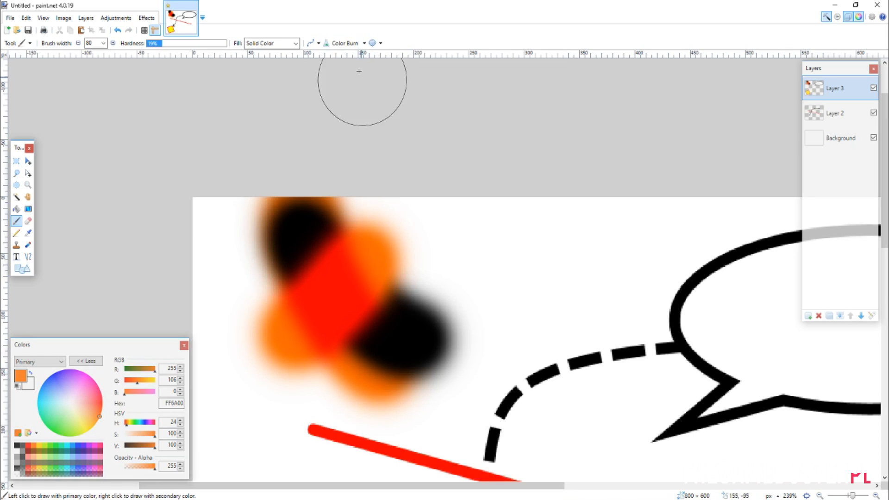
left_click(343, 43)
mouse_move(422, 201)
left_mouse_down()
mouse_move(361, 319)
mouse_move(355, 286)
left_mouse_up()
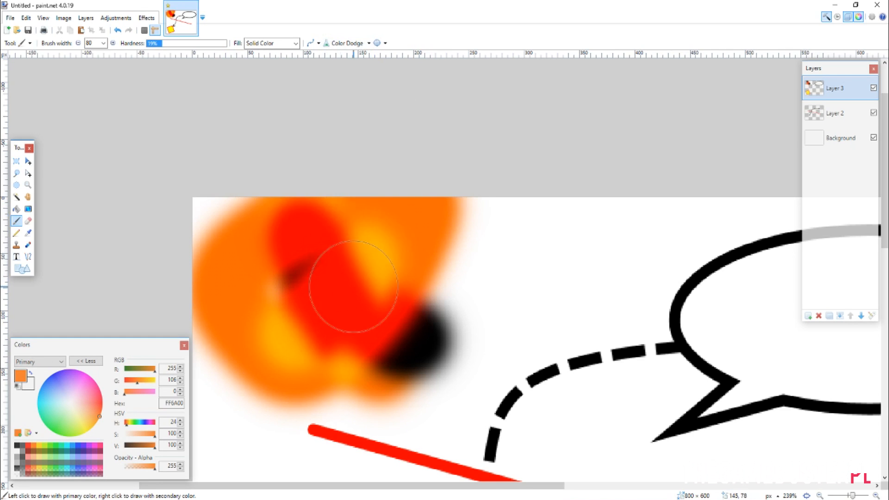
- Change the brush's blending mode and paint more orange strokes over the existing marks, ending with one in Glow mode
scroll(399, 214, "down", 1)
scroll(399, 214, "down", 5)
left_click(343, 44)
left_click_drag(402, 209, 354, 294)
left_click(335, 43)
mouse_move(399, 229)
left_mouse_down()
mouse_move(393, 273)
mouse_move(385, 232)
left_mouse_up()
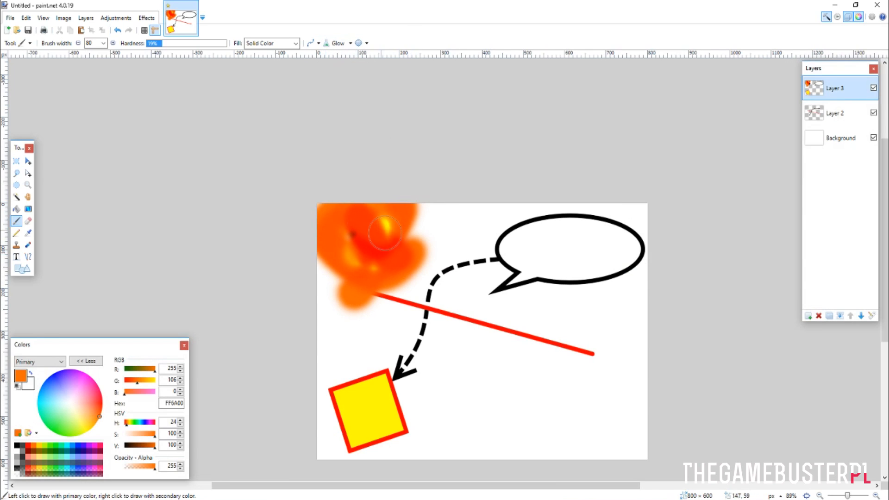
- Set the blending mode to Overwrite and paint over the marks in orange, followed by a pale pink FFDAD8 stroke
left_click(336, 43)
left_click(355, 205)
left_click(345, 44)
left_click(349, 203)
mouse_move(358, 217)
left_mouse_down()
mouse_move(349, 248)
mouse_move(376, 216)
mouse_move(365, 241)
mouse_move(382, 263)
mouse_move(389, 237)
left_mouse_up()
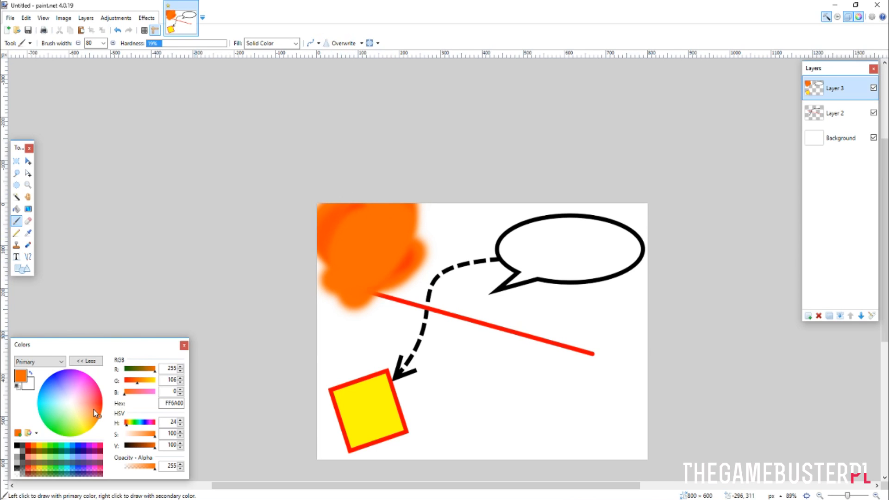
left_click(78, 403)
mouse_move(372, 197)
left_mouse_down()
mouse_move(356, 202)
mouse_move(365, 244)
left_mouse_up()
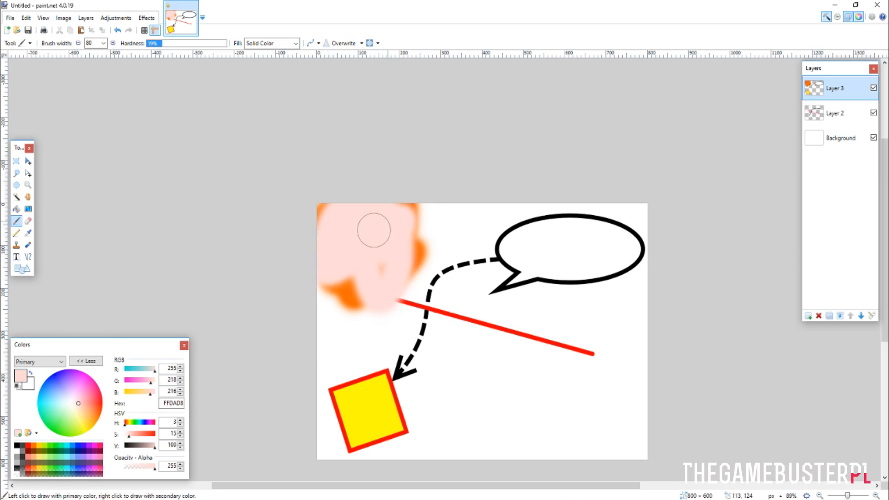
- Undo the recent pink and orange test strokes and cover the remaining brush marks in the canvas's upper-left area with white
key("ctrl+z")
key("ctrl+z")
key("ctrl+z")
key("ctrl+z")
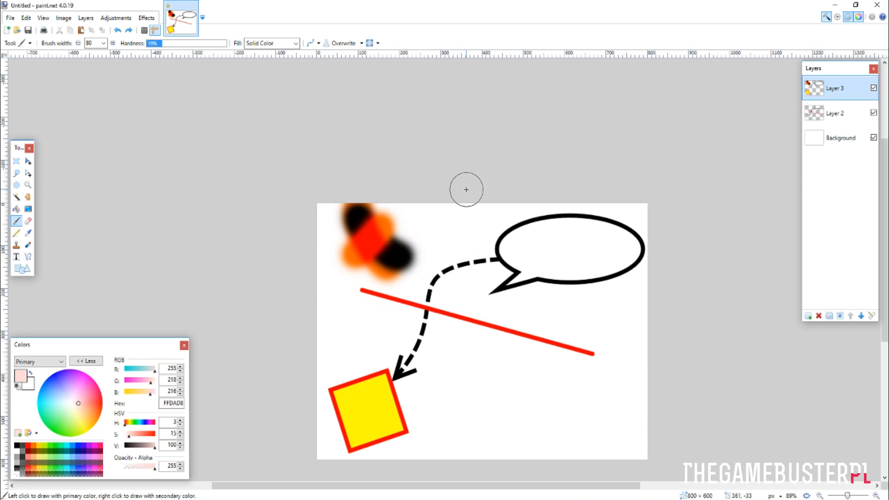
key("ctrl+z")
mouse_move(370, 225)
left_mouse_down()
mouse_move(366, 250)
mouse_move(346, 249)
mouse_move(387, 252)
mouse_move(372, 246)
mouse_move(384, 233)
mouse_move(433, 232)
mouse_move(407, 223)
mouse_move(420, 271)
mouse_move(428, 211)
mouse_move(444, 196)
mouse_move(384, 241)
mouse_move(338, 258)
mouse_move(365, 284)
left_mouse_up()
- Draw a black 000000 ellipse outline with brush width 2 between the dashed curve and the callout as a figure's head
scroll(463, 255, "down", 1)
scroll(528, 357, "up", 4)
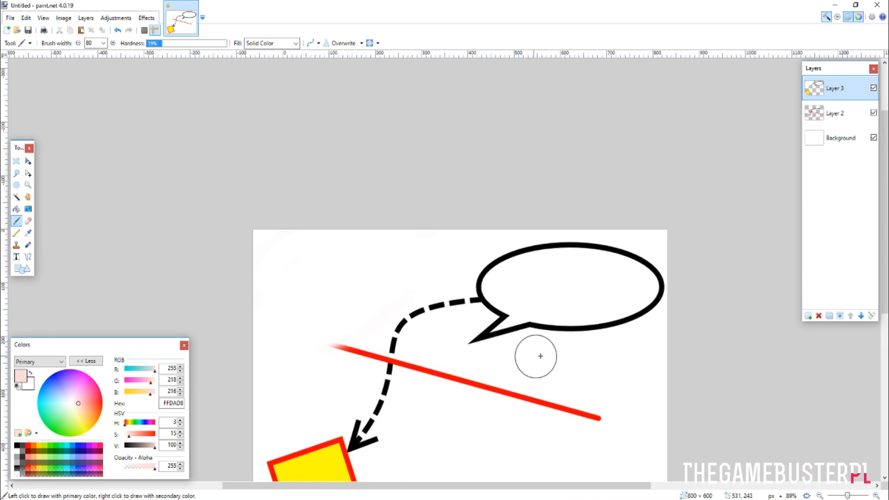
scroll(540, 356, "up", 2)
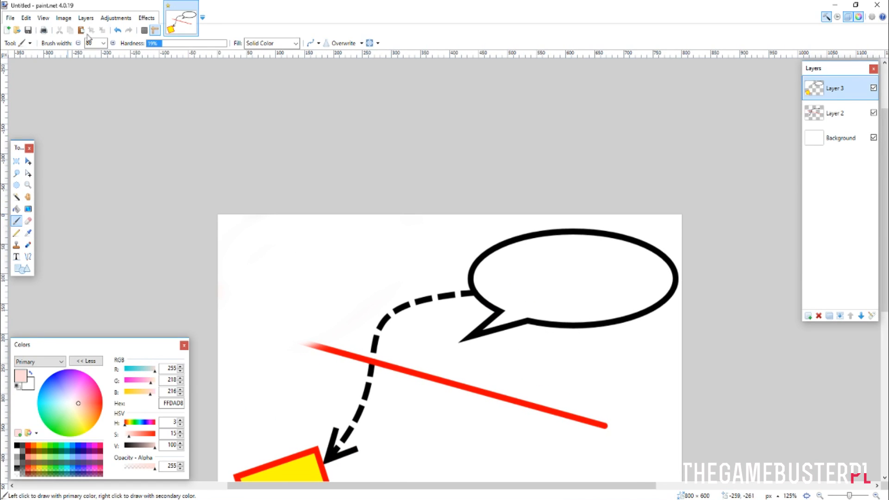
left_click(22, 268)
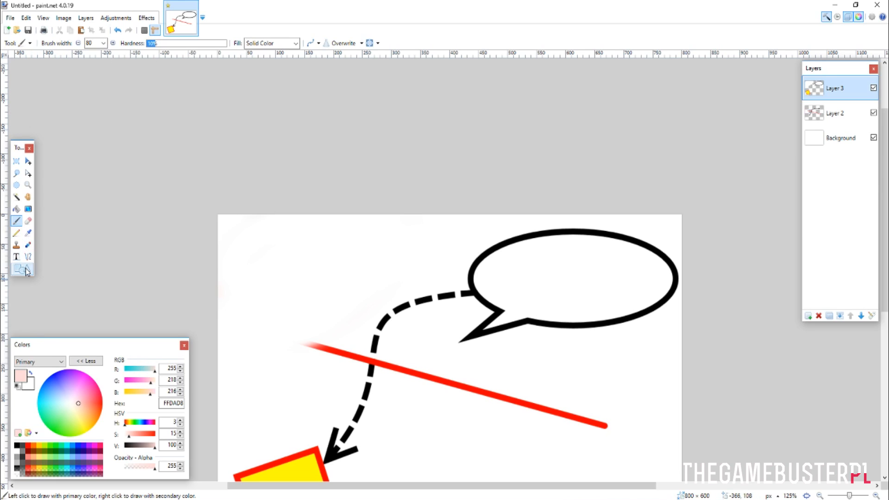
left_click(70, 45)
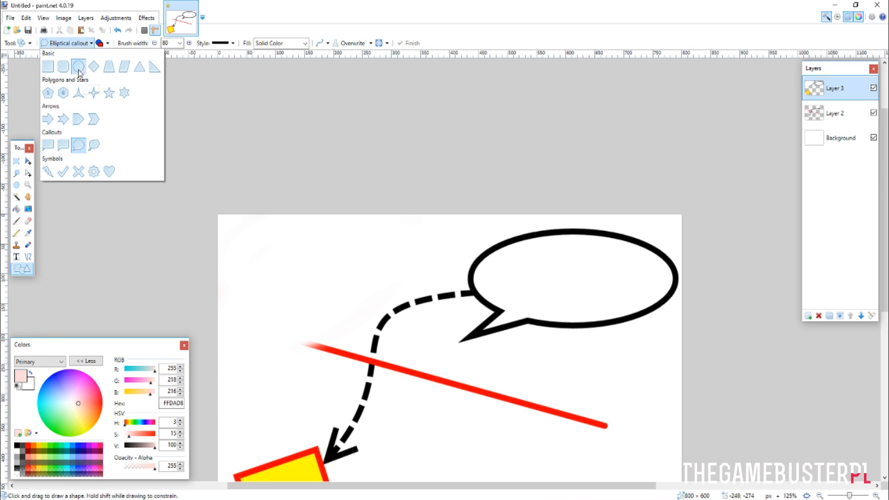
left_click(78, 67)
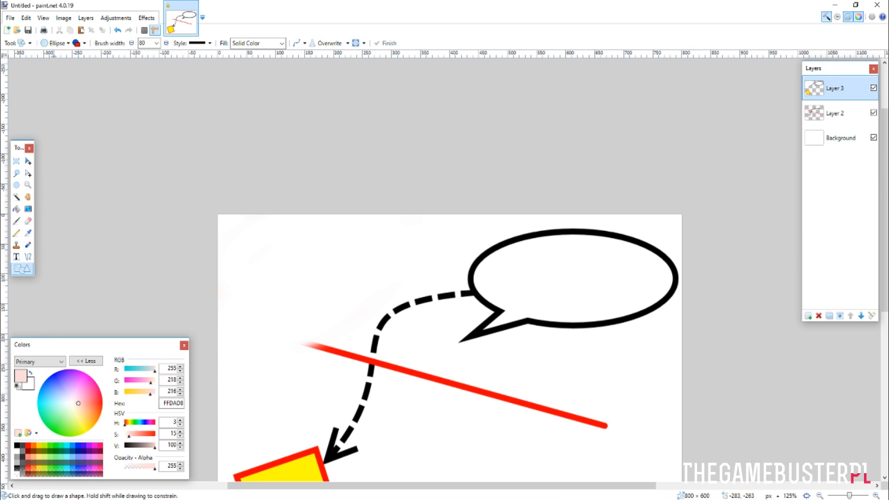
left_click(17, 448)
left_click(157, 43)
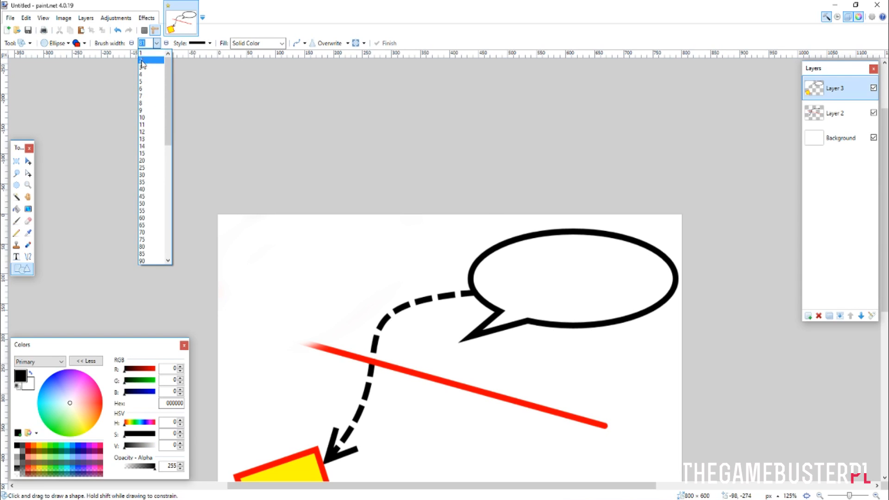
left_click(142, 60)
scroll(417, 232, "down", 3)
mouse_move(383, 159)
left_mouse_down()
mouse_move(450, 248)
mouse_move(449, 218)
mouse_move(445, 224)
mouse_move(428, 176)
left_mouse_up()
left_click(511, 271)
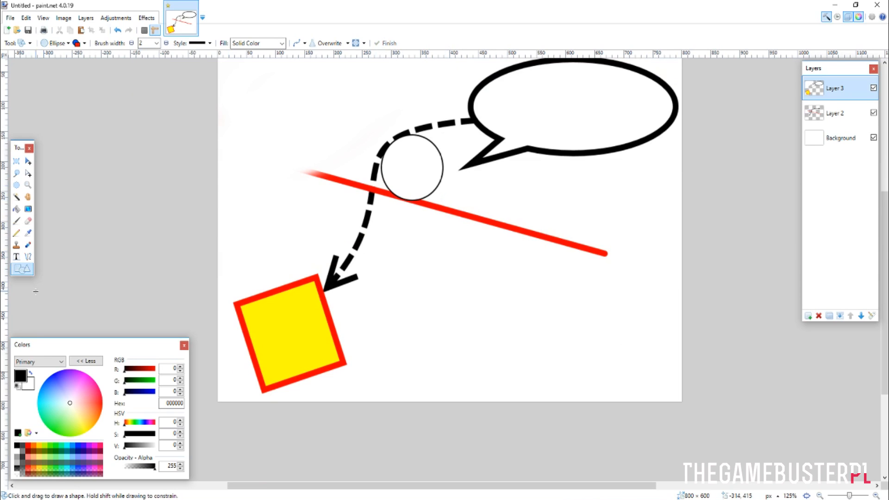
- Draw the figure's straight body and one straight leg, and bend the other leg's line into a large loop
left_click(28, 258)
mouse_move(409, 199)
left_mouse_down()
mouse_move(399, 284)
mouse_move(456, 372)
left_mouse_up()
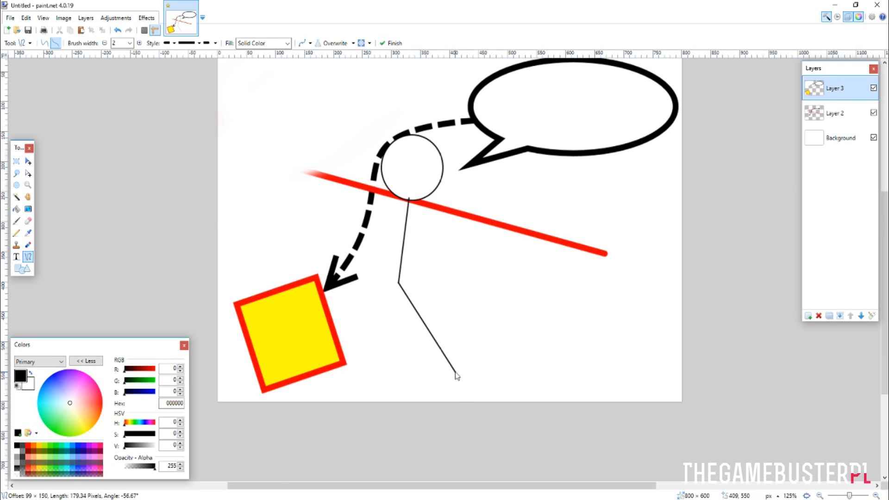
mouse_move(399, 284)
left_mouse_down()
mouse_move(379, 349)
mouse_move(317, 175)
mouse_move(320, 111)
left_mouse_up()
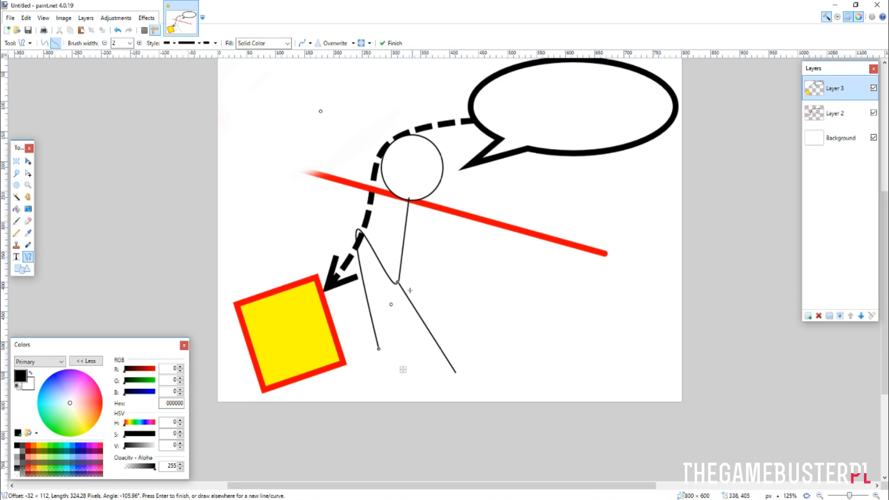
left_click_drag(392, 304, 639, 344)
left_click(610, 262)
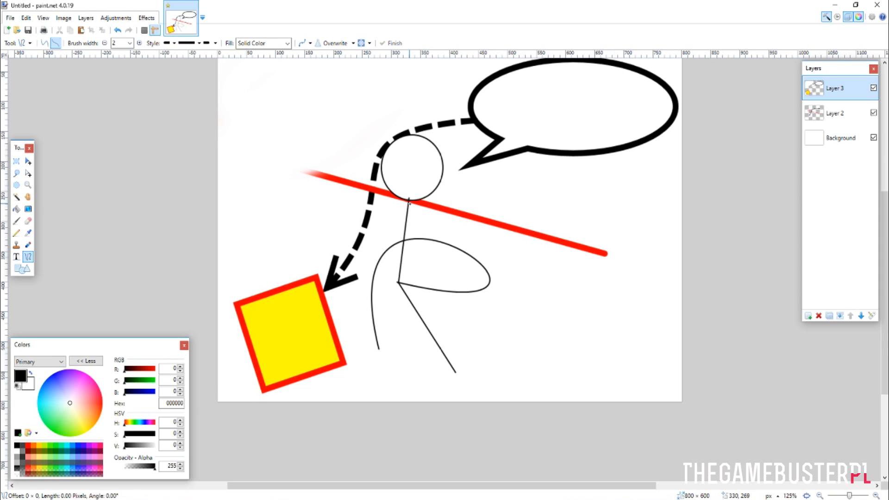
- Undo the stray line, draw an arm line about 465 pixels long across the body and bend it into an arc
key("ctrl+z")
left_click(286, 199)
left_click_drag(303, 203, 571, 228)
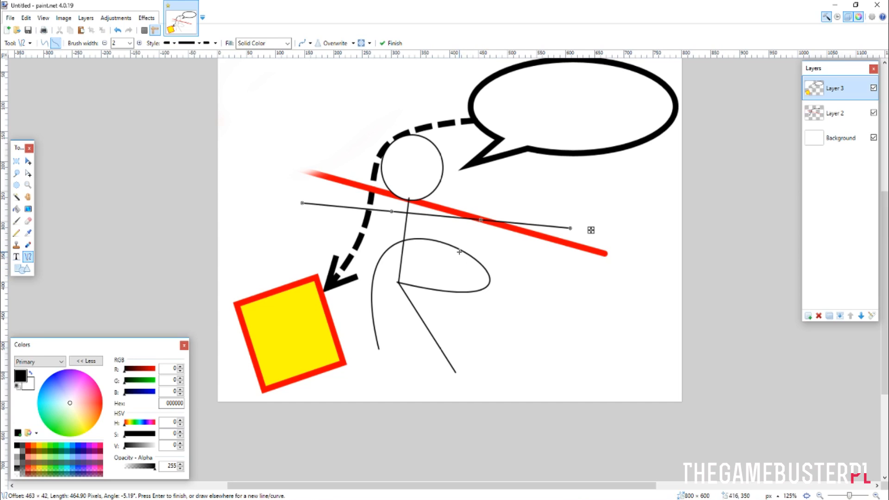
left_click_drag(392, 211, 367, 187)
left_click_drag(482, 215, 450, 210)
left_click_drag(572, 230, 451, 267)
mouse_move(303, 203)
left_mouse_down()
mouse_move(377, 252)
mouse_move(365, 222)
mouse_move(347, 222)
mouse_move(359, 239)
mouse_move(344, 237)
left_mouse_up()
- Add short crossing strokes as hands at both ends of the figure's curved arm line
left_click(342, 149)
left_click(387, 245)
left_click(371, 242)
left_click(373, 246)
mouse_move(449, 266)
left_mouse_down()
mouse_move(462, 278)
mouse_move(451, 277)
mouse_move(460, 264)
left_mouse_up()
left_click(474, 237)
left_click(468, 240)
left_click(522, 235)
- Add a new layer above Layer 3
key("ctrl+minus")
scroll(522, 236, "up", 4)
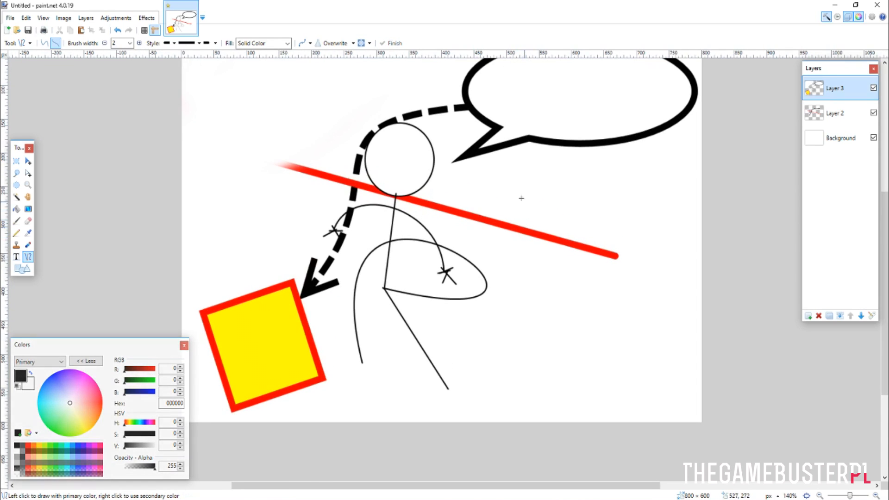
scroll(513, 194, "up", 2)
left_click(808, 316)
scroll(689, 111, "down", 3)
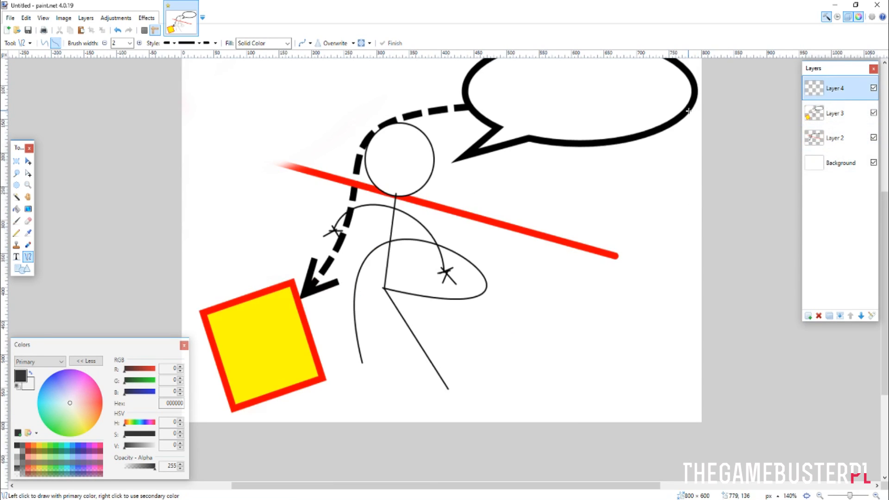
scroll(689, 111, "up", 2)
- Draw a test pentagon to the right of the figure and undo it
left_click(26, 268)
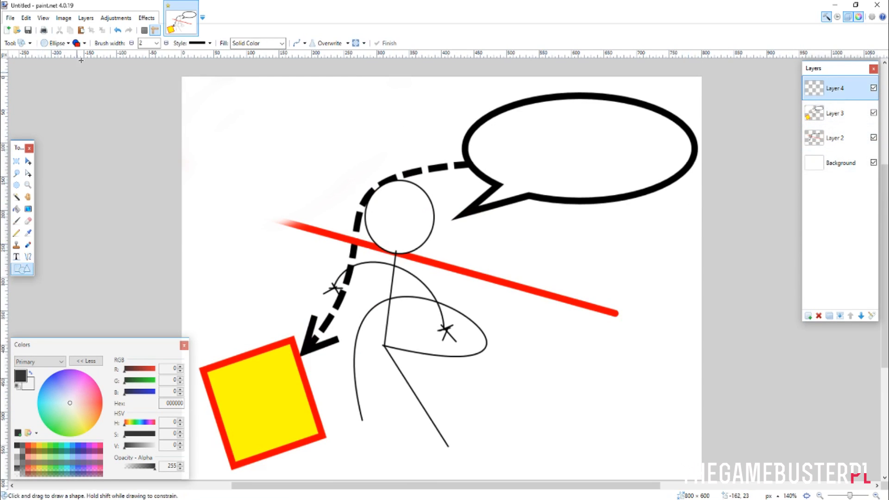
left_click(56, 43)
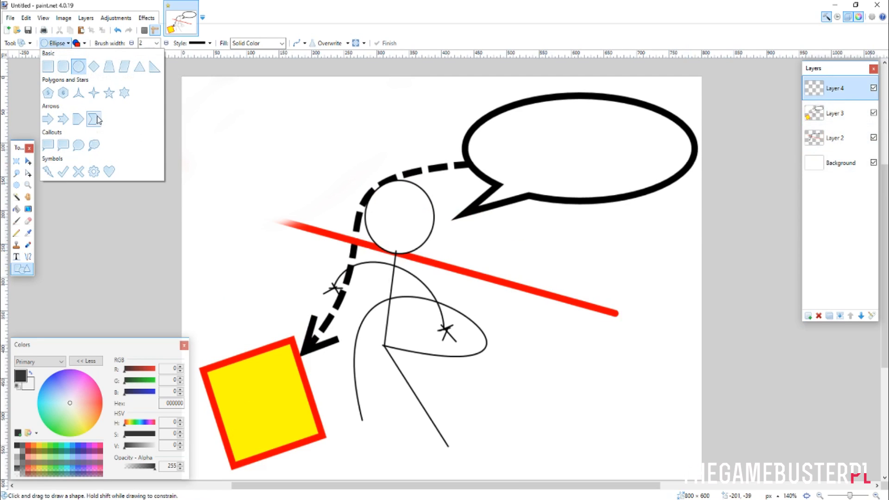
left_click(48, 92)
left_click_drag(443, 210, 628, 340)
key("ctrl+z")
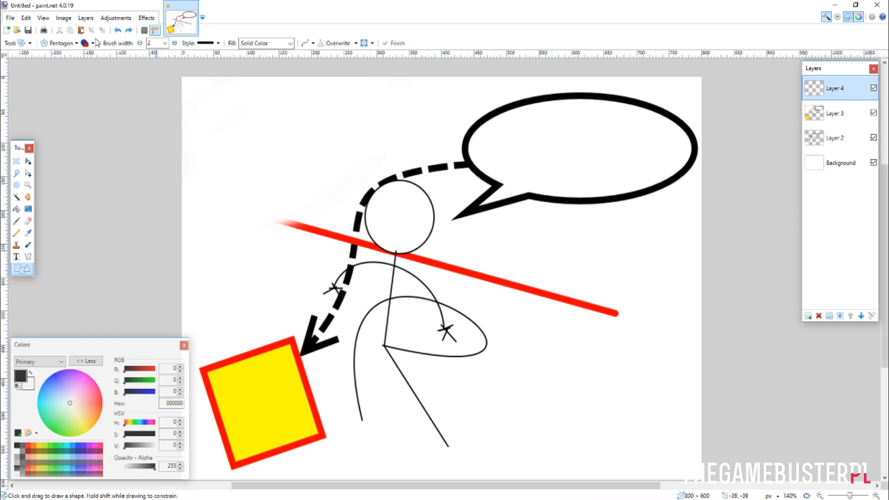
- Draw a test chevron arrow and a rounded rectangle in the canvas's upper-left area, undoing each one
left_click(51, 44)
left_click(94, 120)
left_click_drag(177, 94, 290, 215)
key("ctrl+z")
left_click(70, 45)
left_click(63, 66)
left_click_drag(188, 107, 342, 187)
key("ctrl+z")
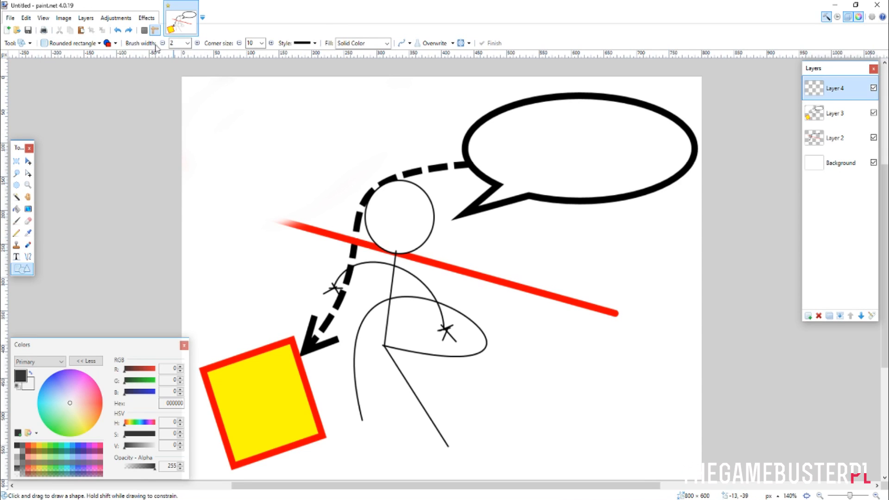
- Draw five small black hearts in the canvas's upper-left area, three outlined and two filled, in varying proportions
left_click(90, 42)
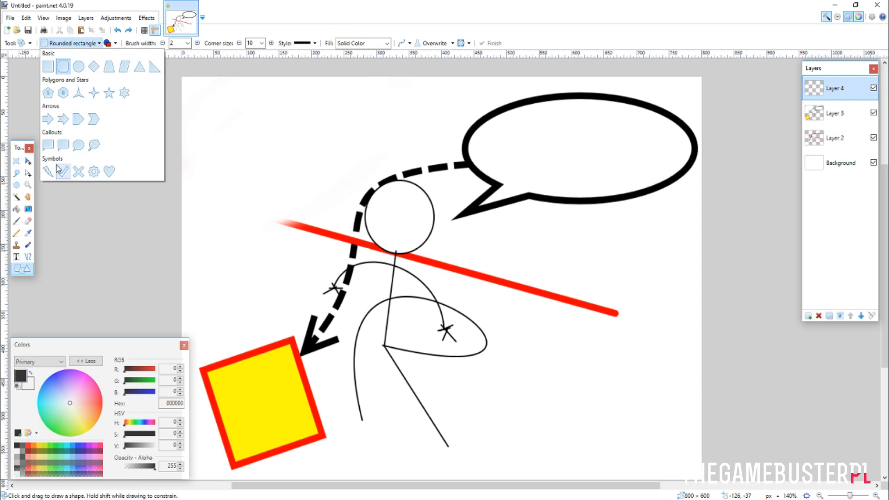
left_click(109, 171)
mouse_move(221, 94)
left_mouse_down()
mouse_move(245, 138)
mouse_move(277, 150)
left_mouse_up()
left_click(302, 137)
mouse_move(211, 176)
left_mouse_down()
mouse_move(246, 138)
mouse_move(246, 147)
left_mouse_up()
left_click(278, 104)
left_click_drag(262, 95, 316, 139)
left_click(296, 132)
left_click(391, 116)
scroll(390, 129, "down", 4)
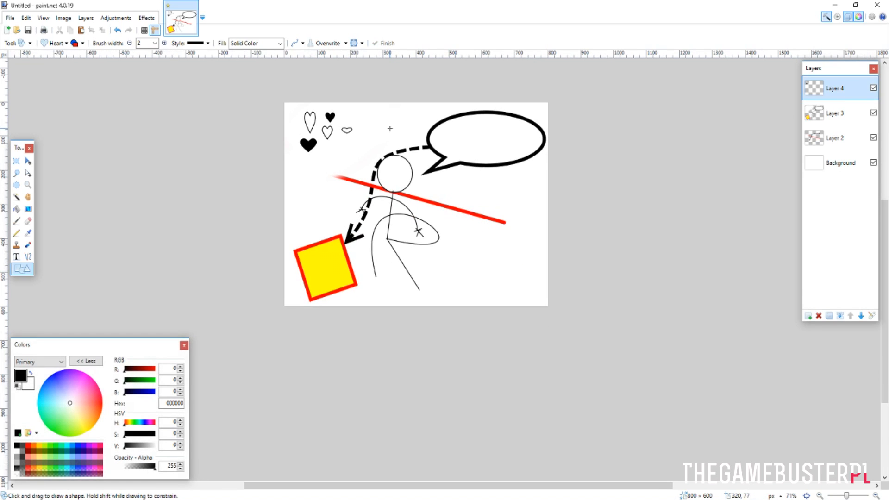
- Set the primary color to red FF0000 and draw three filled hearts around the black ones, including a flattened one
left_click_drag(151, 370, 195, 373)
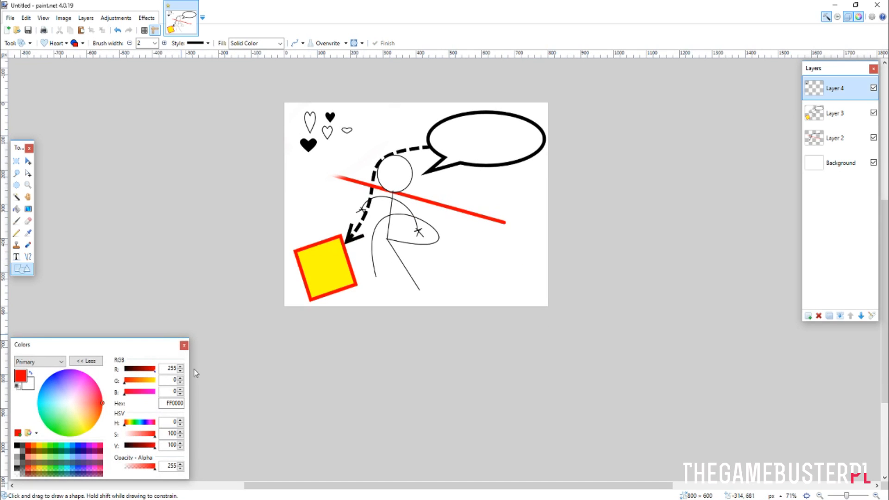
left_click_drag(305, 161, 321, 174)
left_click(355, 144)
scroll(367, 179, "down", 7)
scroll(413, 185, "up", 10)
mouse_move(145, 130)
left_mouse_down()
mouse_move(162, 146)
mouse_move(173, 123)
left_mouse_up()
left_click(192, 126)
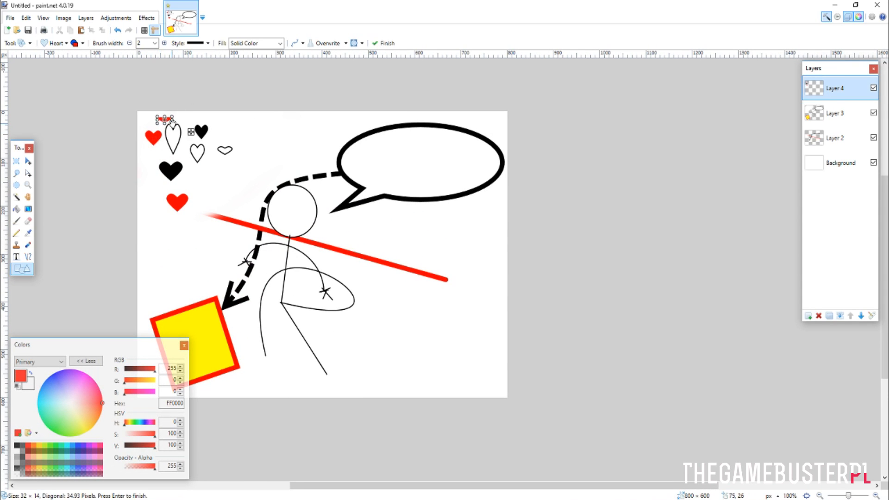
left_click(205, 113)
scroll(205, 112, "down", 5)
scroll(204, 111, "up", 4)
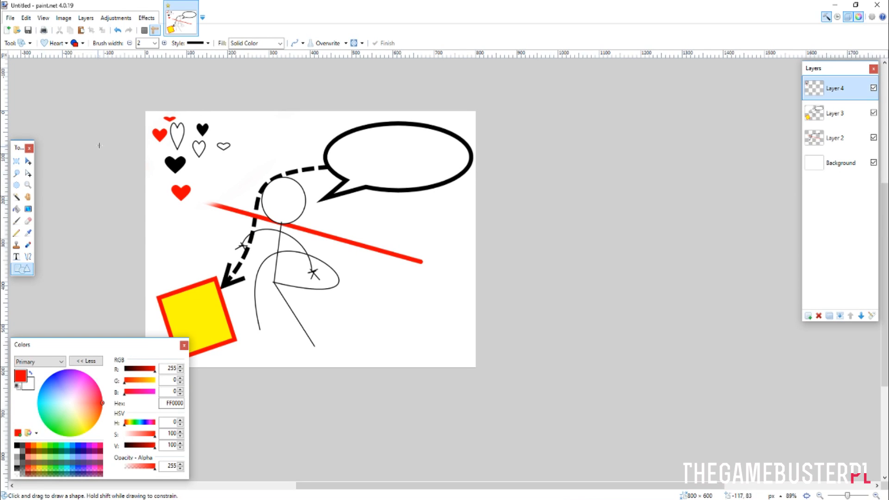
- Draw test red hearts near the figure's head, rotate the last outlined one about 30 degrees and undo them all
left_click_drag(286, 144, 326, 184)
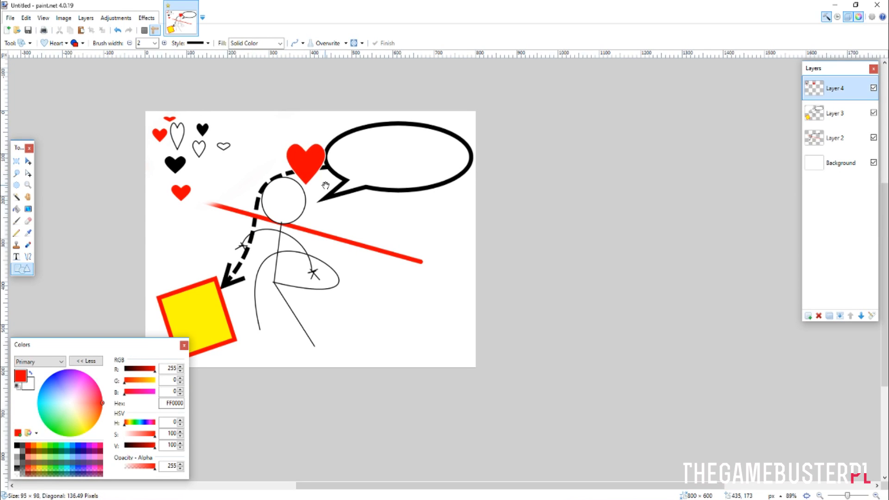
key("ctrl+z")
left_click_drag(238, 148, 276, 186)
key("ctrl+z")
left_click_drag(238, 112, 286, 138)
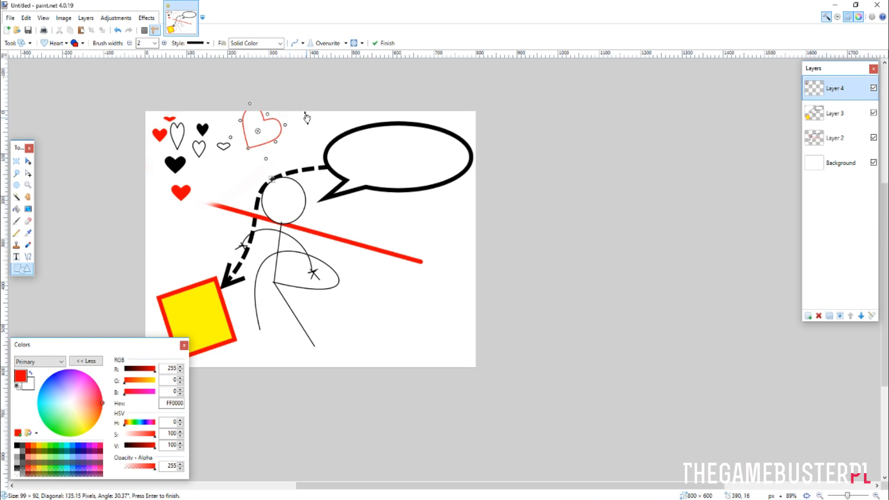
key("ctrl+z")
- Draw a red outlined check mark to the right of the hearts, then draw a second one and undo it
left_click(52, 43)
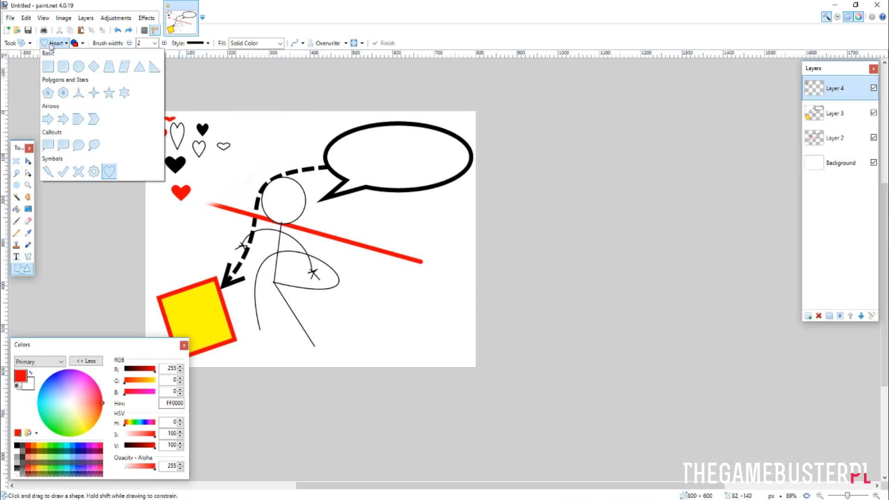
left_click(60, 177)
left_click_drag(236, 122, 269, 147)
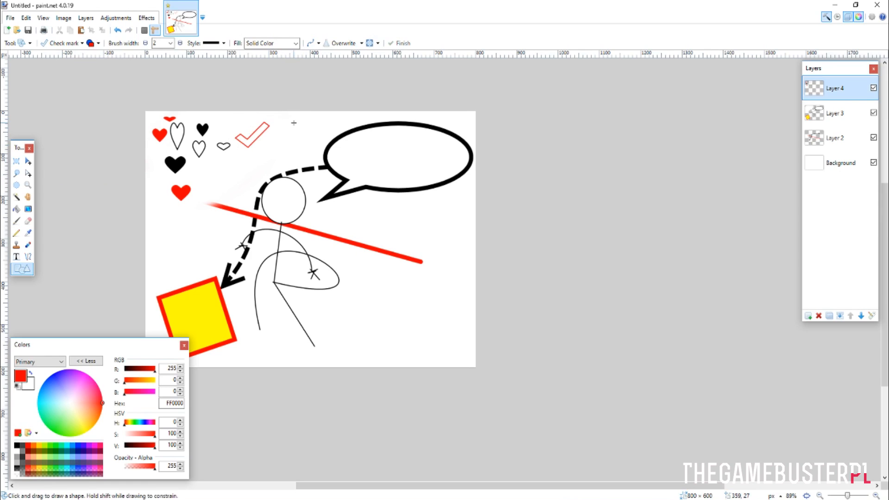
left_click_drag(284, 118, 332, 151)
key("ctrl+z")
- Draw a filled red check mark about 114 × 76 pixels above the head and an outlined one about 110 × 80 pixels beside it
left_click_drag(263, 144, 268, 150)
left_click_drag(291, 178, 309, 175)
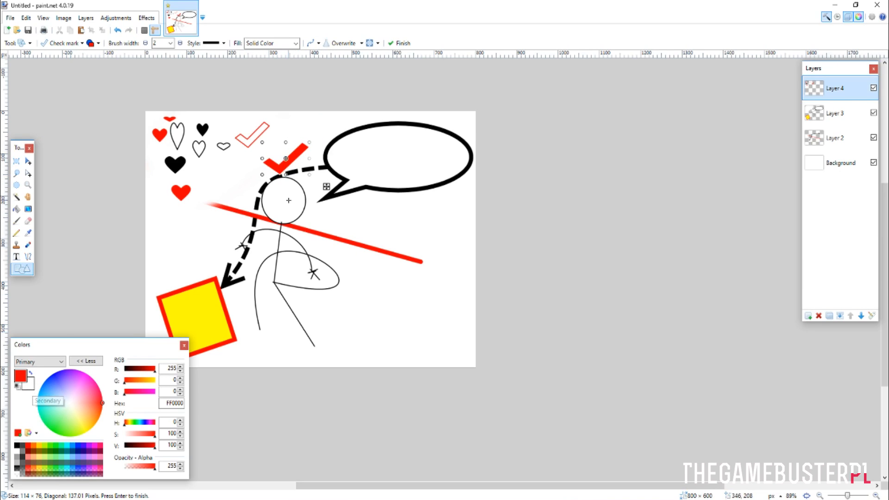
key("Return")
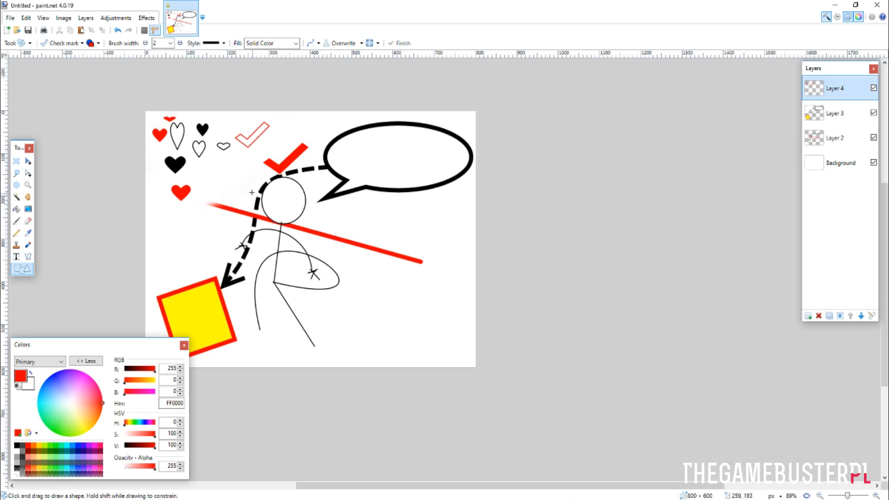
left_click_drag(206, 163, 252, 197)
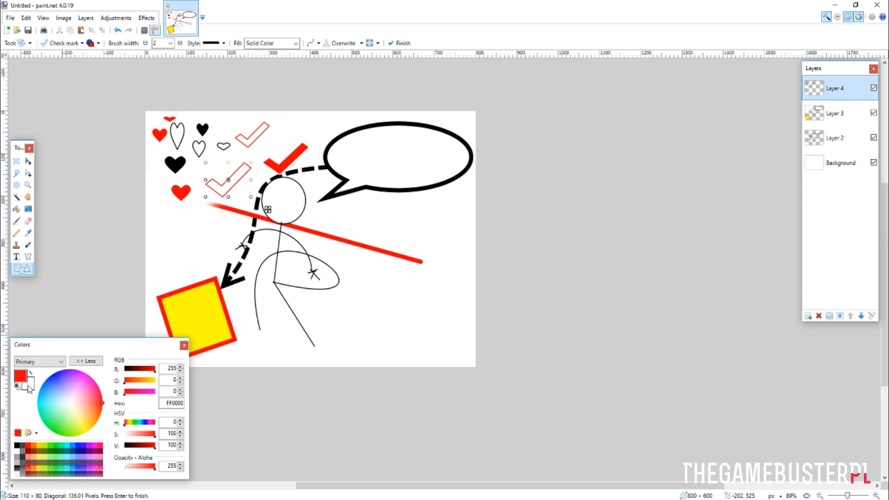
key("Return")
- Switch to the Rectangle Select tool
scroll(287, 291, "down", 4)
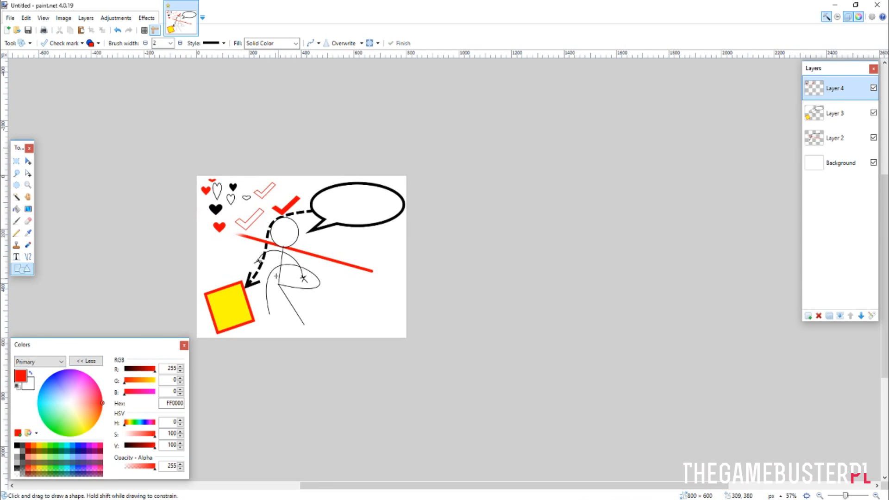
scroll(260, 197, "up", 9)
scroll(234, 252, "down", 6)
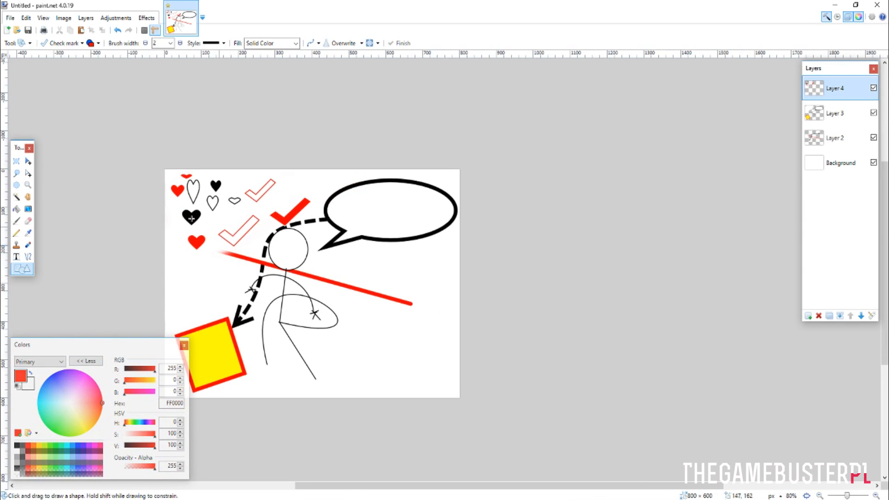
left_click(17, 209)
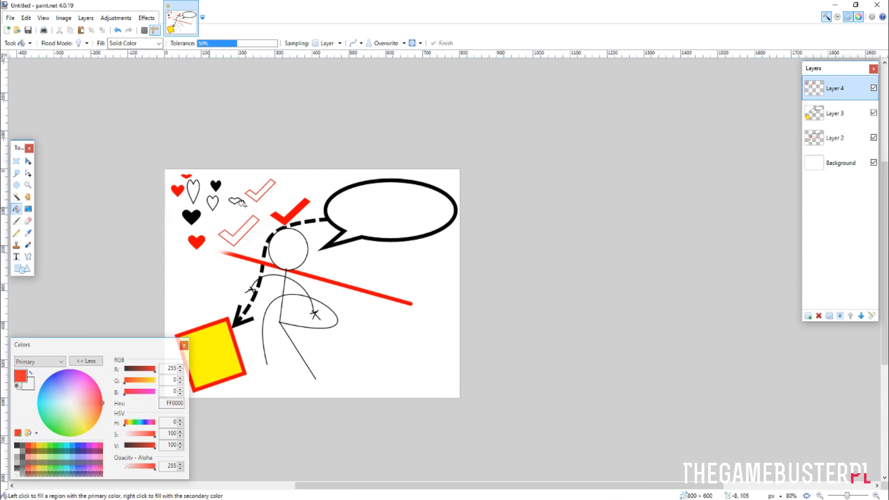
left_click(16, 161)
scroll(121, 161, "down", 3)
scroll(123, 162, "up", 2)
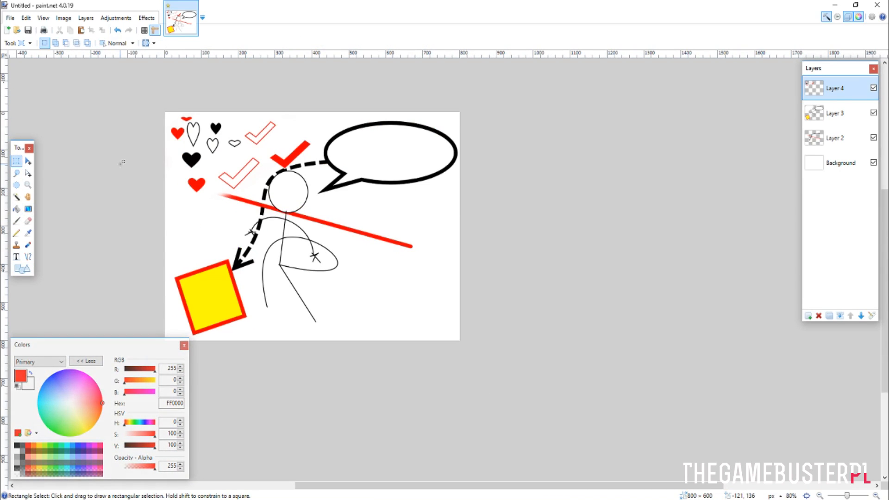
scroll(120, 162, "up", 3)
scroll(120, 162, "down", 2)
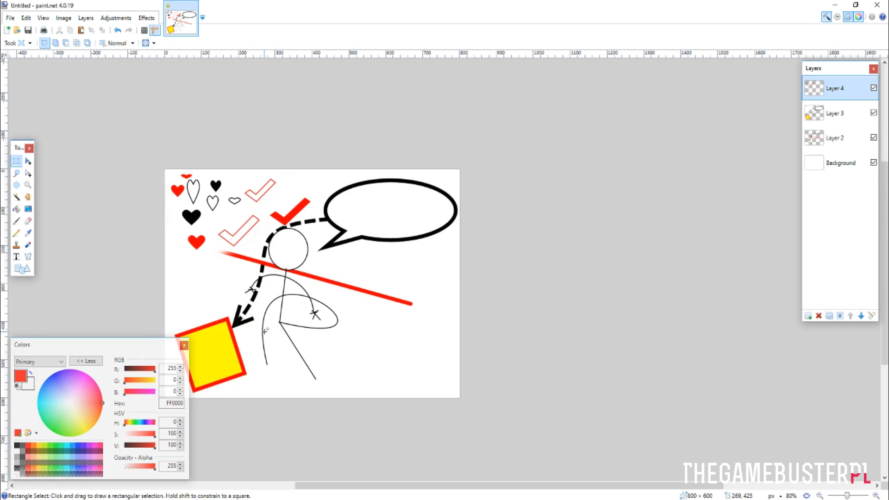